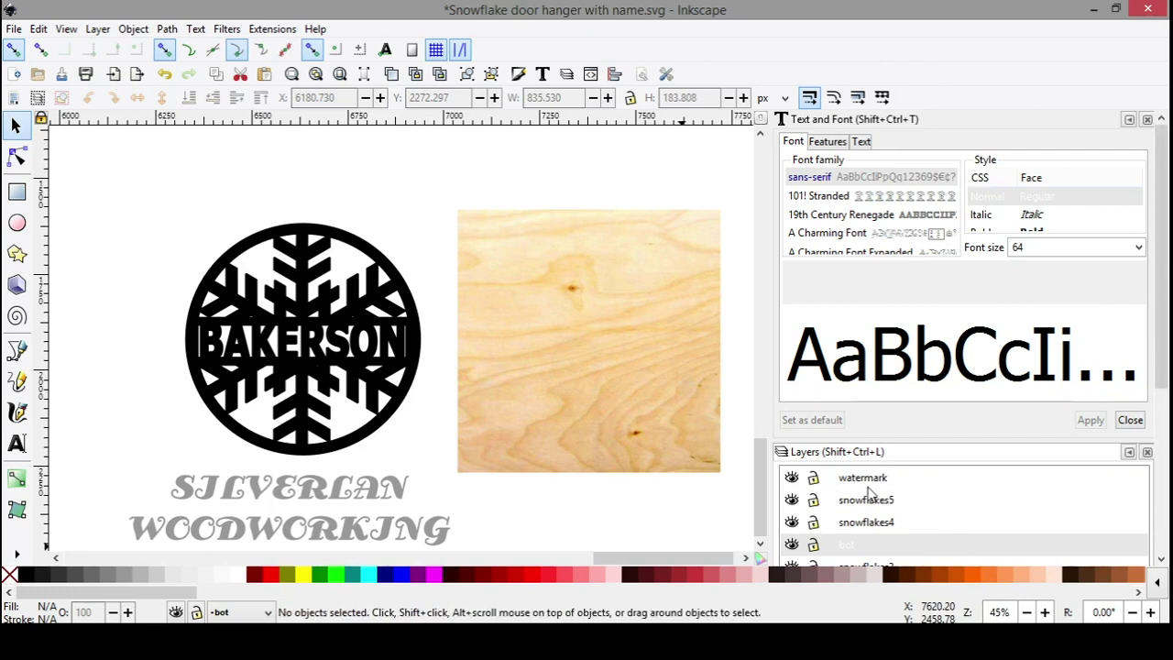
pyautogui.click(366, 492)
pyautogui.click(159, 268)
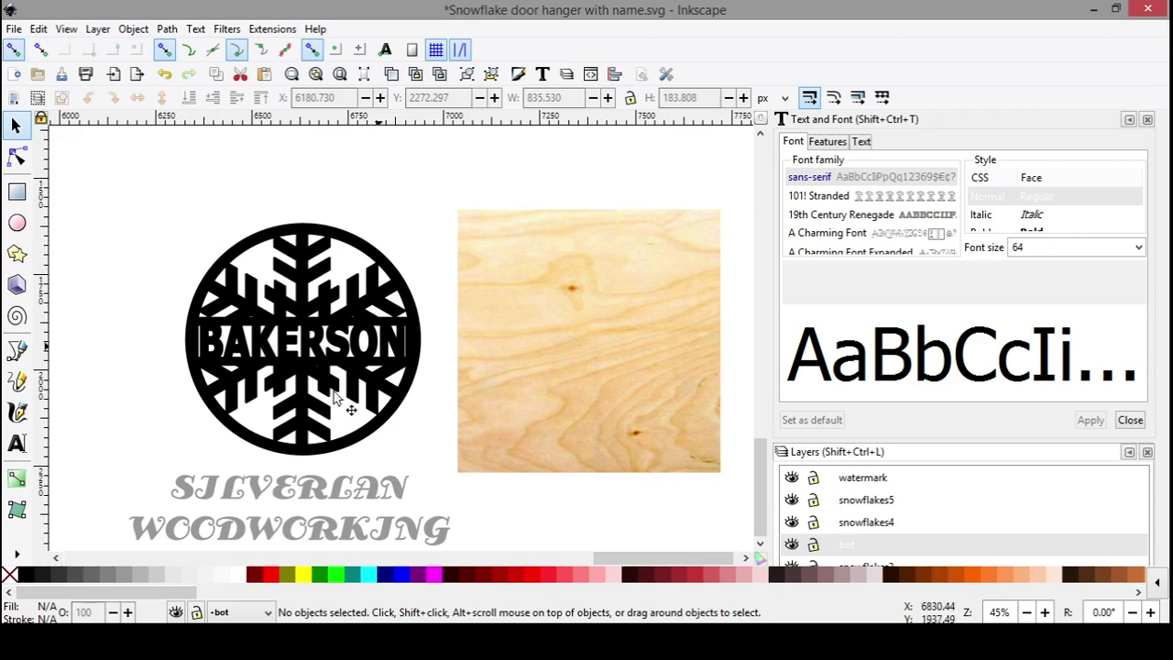
pyautogui.click(322, 277)
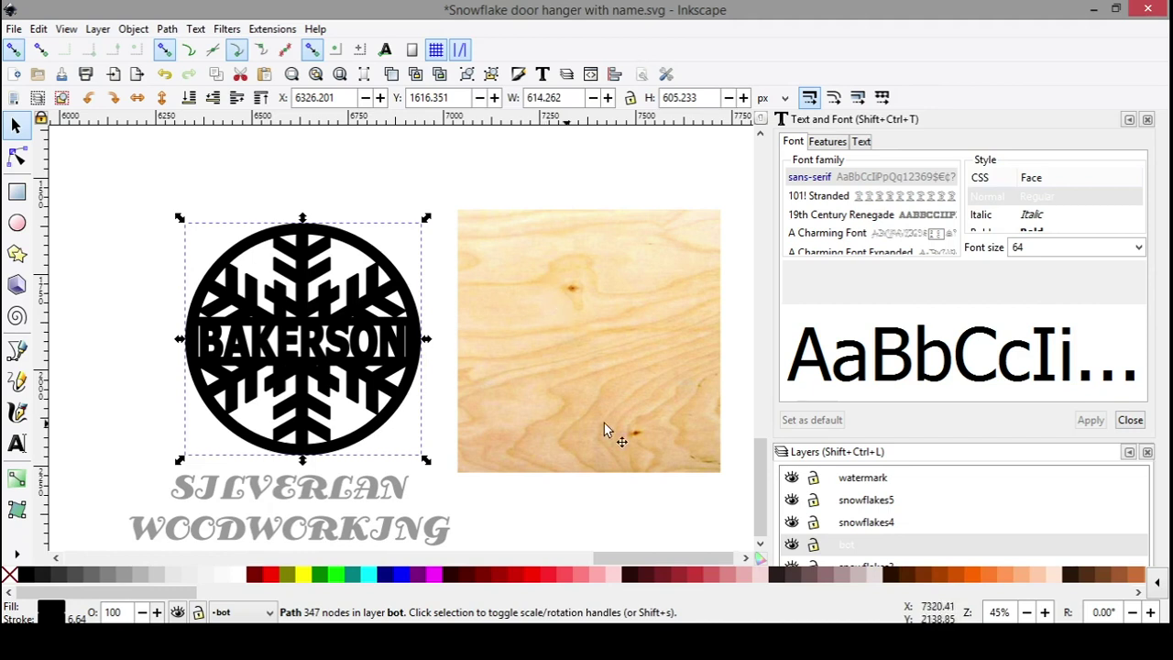
pyautogui.click(576, 362)
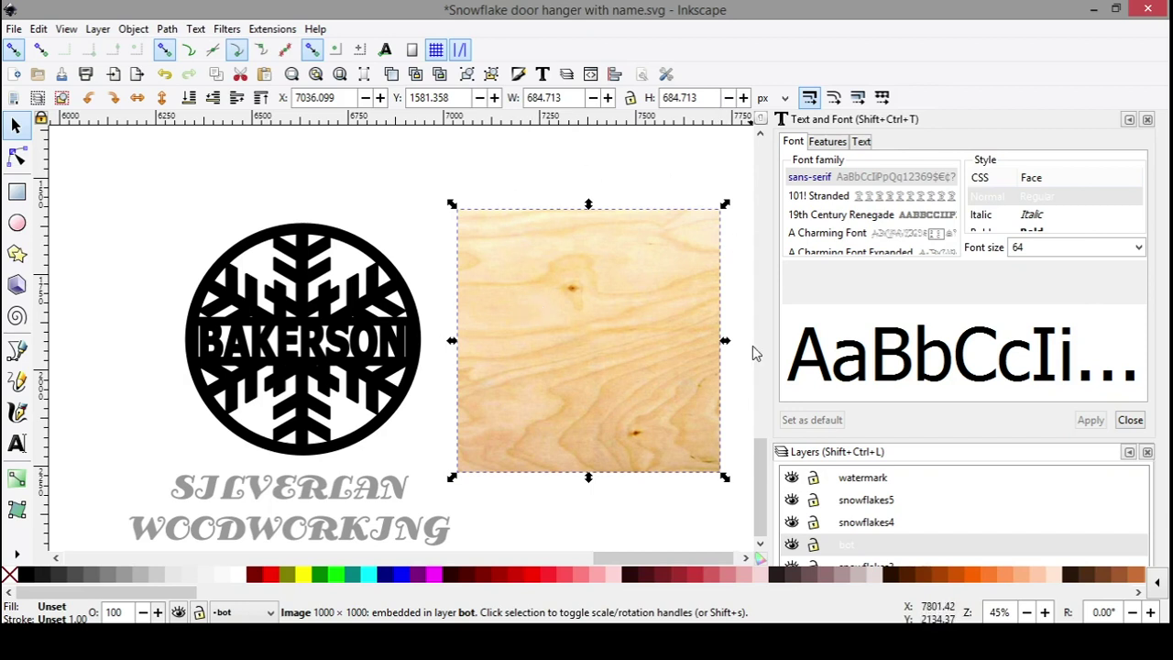
# Move the black snowflake name design onto the middle of the wood image
pyautogui.click(424, 347)
pyautogui.click(550, 335)
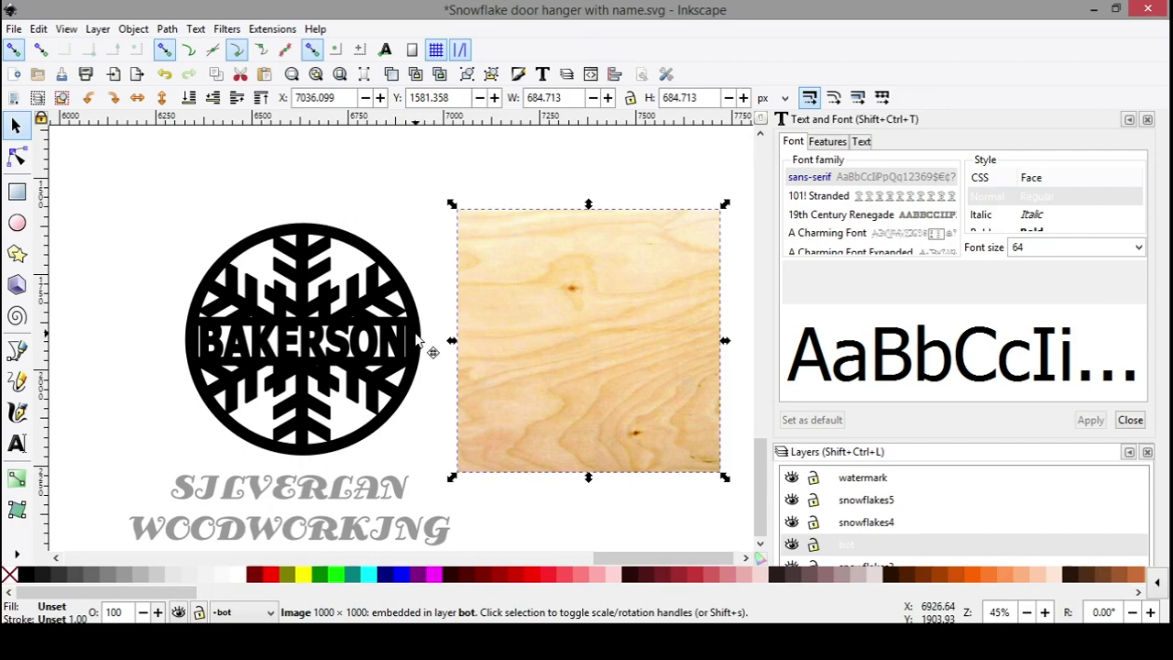
pyautogui.click(414, 342)
pyautogui.moveTo(335, 321); pyautogui.dragTo(613, 319)
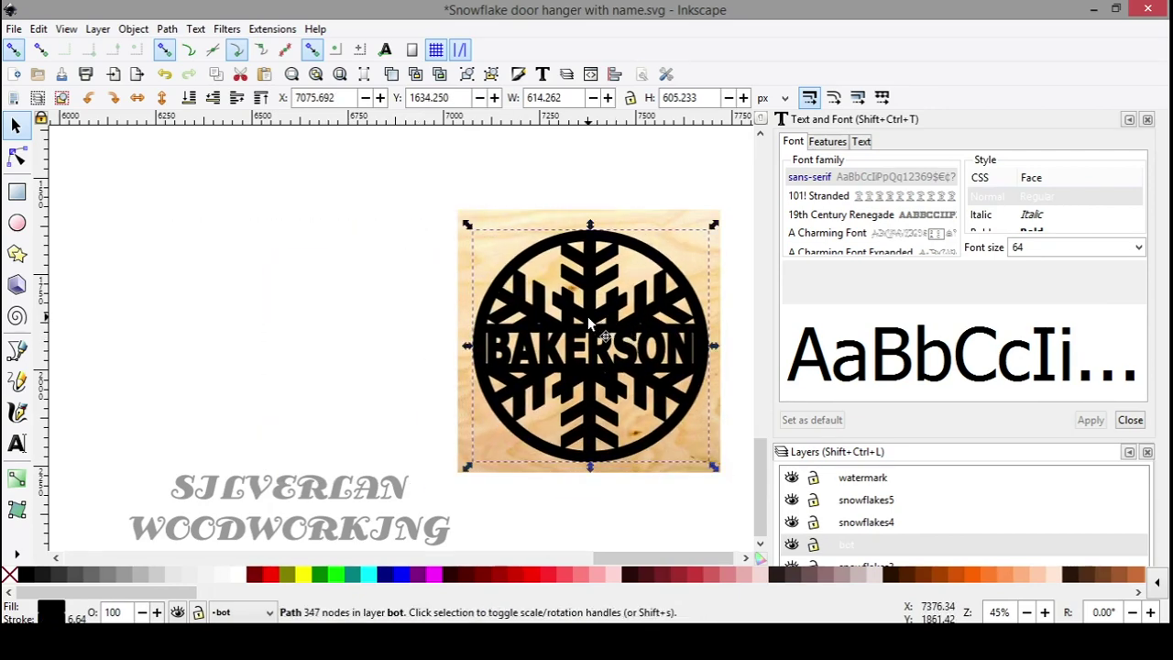
# Clip the wood image to the snowflake design's shape and move the clipped piece above the SILVERLAN WOODWORKING text
pyautogui.press('shift')
pyautogui.keyDown('shift'); pyautogui.click(463, 273); pyautogui.keyUp('shift')
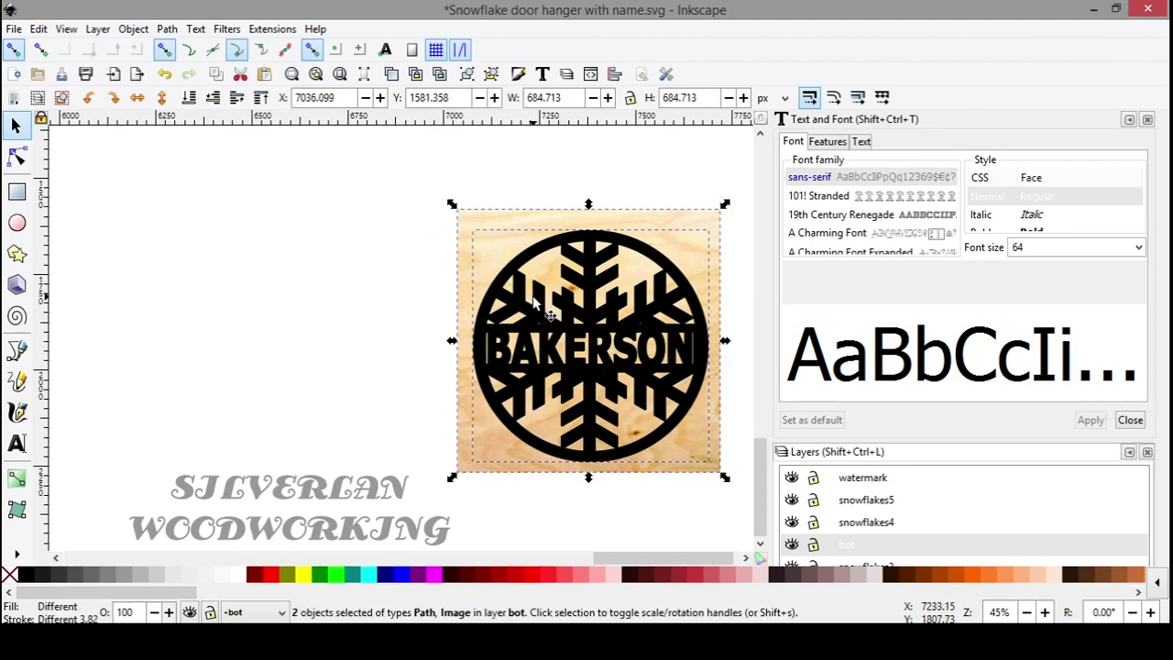
pyautogui.click(133, 30)
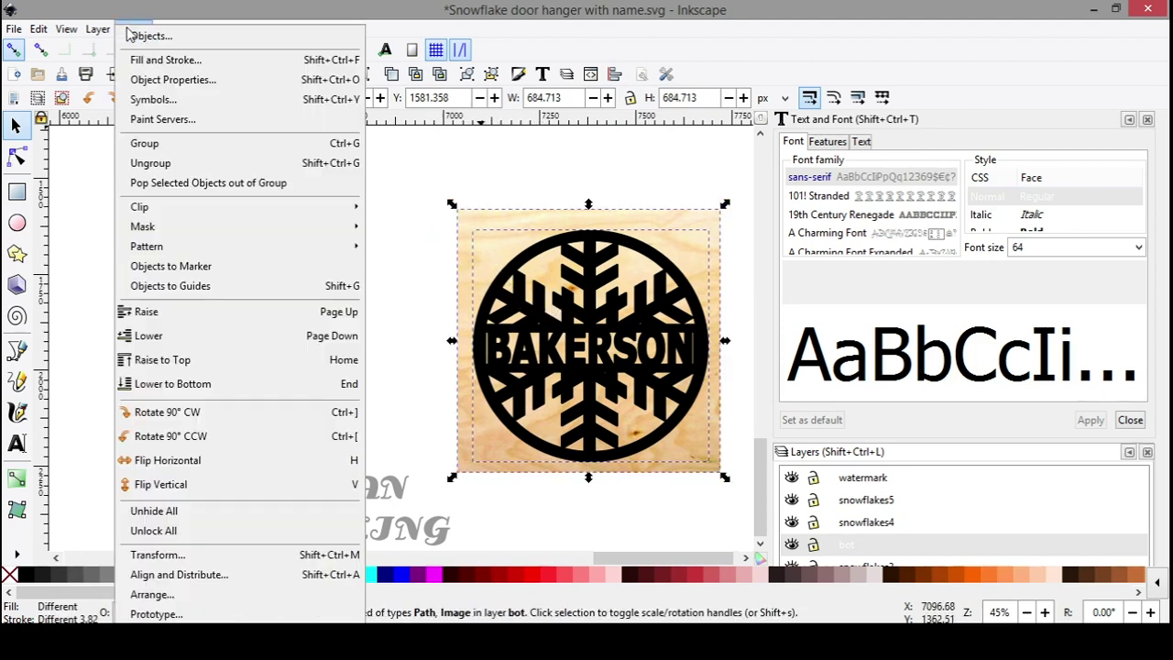
pyautogui.click(133, 29)
pyautogui.click(142, 28)
pyautogui.moveTo(240, 211)
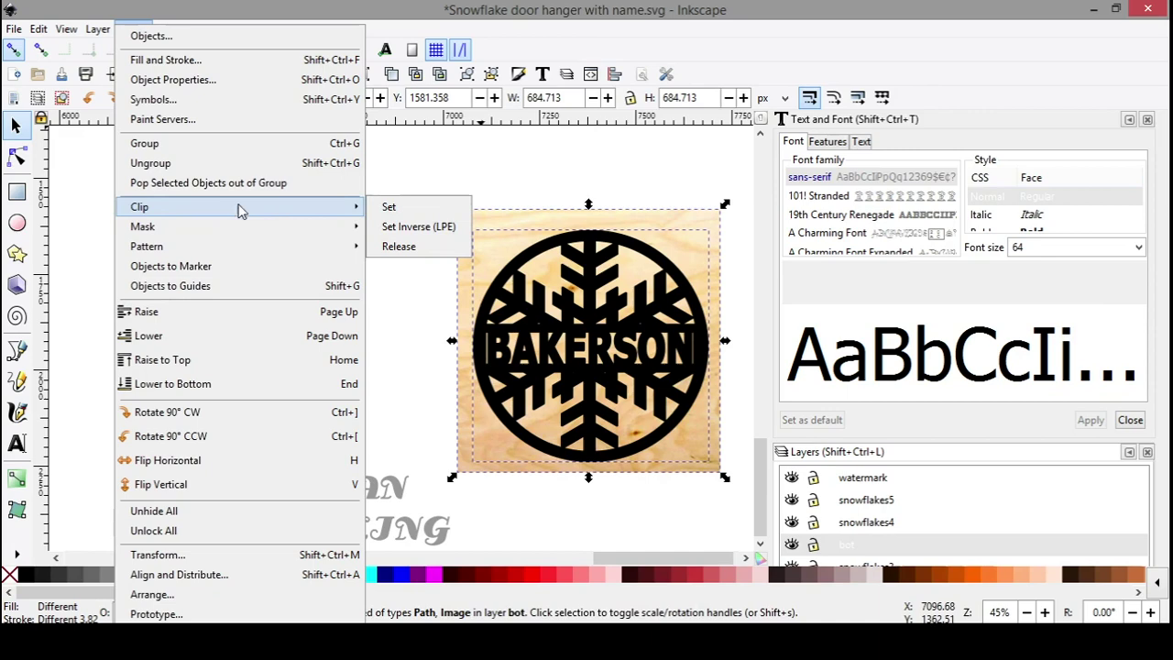
pyautogui.click(388, 207)
pyautogui.moveTo(584, 320); pyautogui.dragTo(311, 275)
# Draw a rectangle about 705 by 689 px around the clipped wood snowflake as a backdrop and fill it black
pyautogui.click(16, 192)
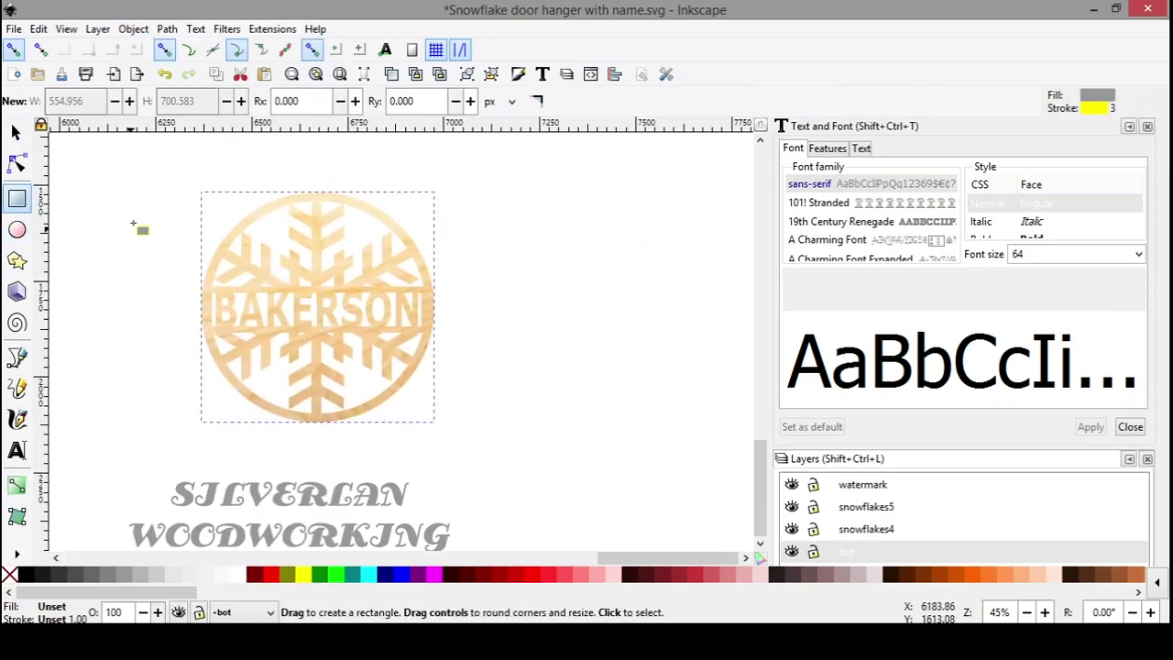
pyautogui.moveTo(181, 175); pyautogui.dragTo(450, 439)
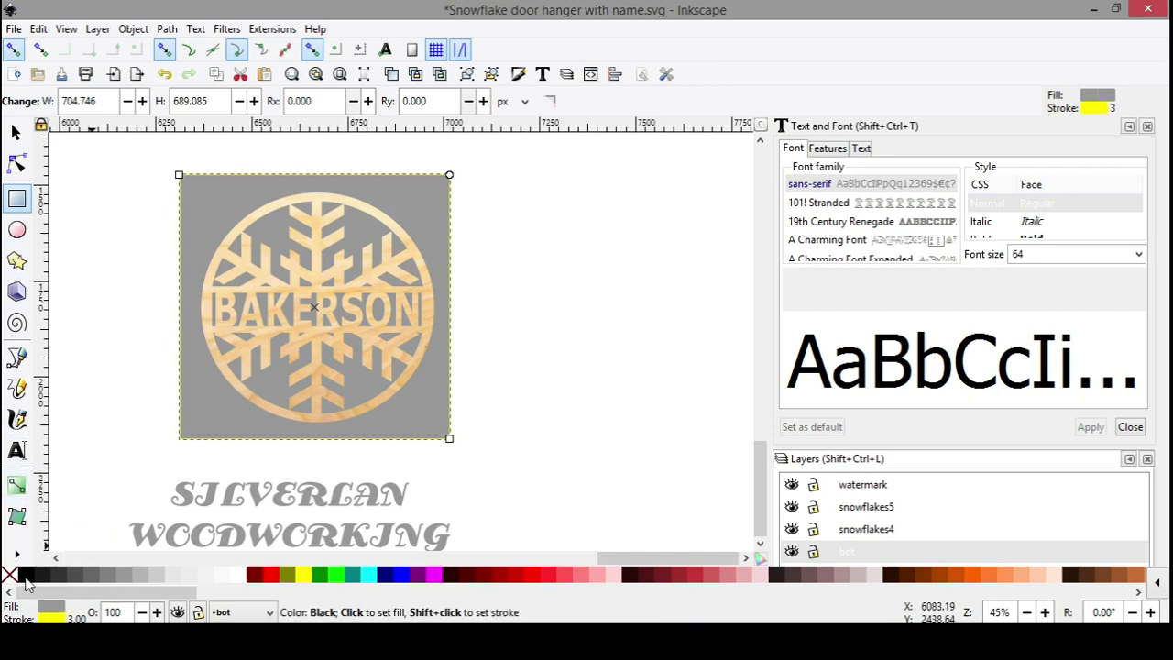
pyautogui.rightClick(28, 576)
pyautogui.click(56, 483)
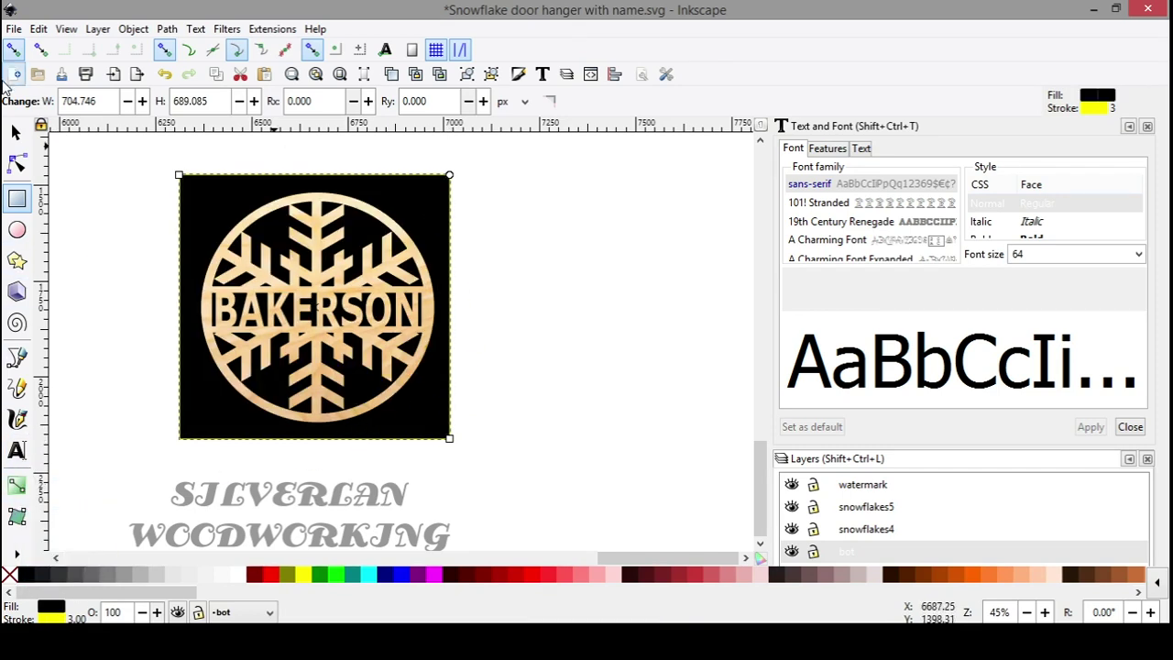
# Nudge the clipped wood snowflake slightly to centre it on the black rectangle
pyautogui.click(16, 132)
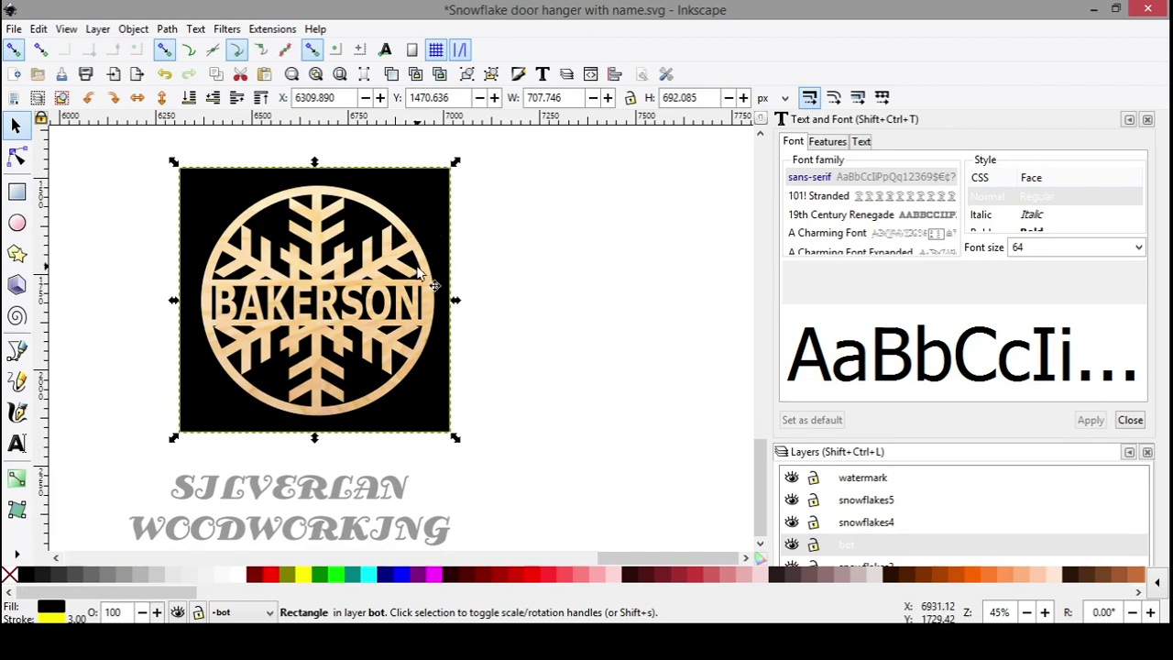
pyautogui.click(419, 266)
pyautogui.click(488, 306)
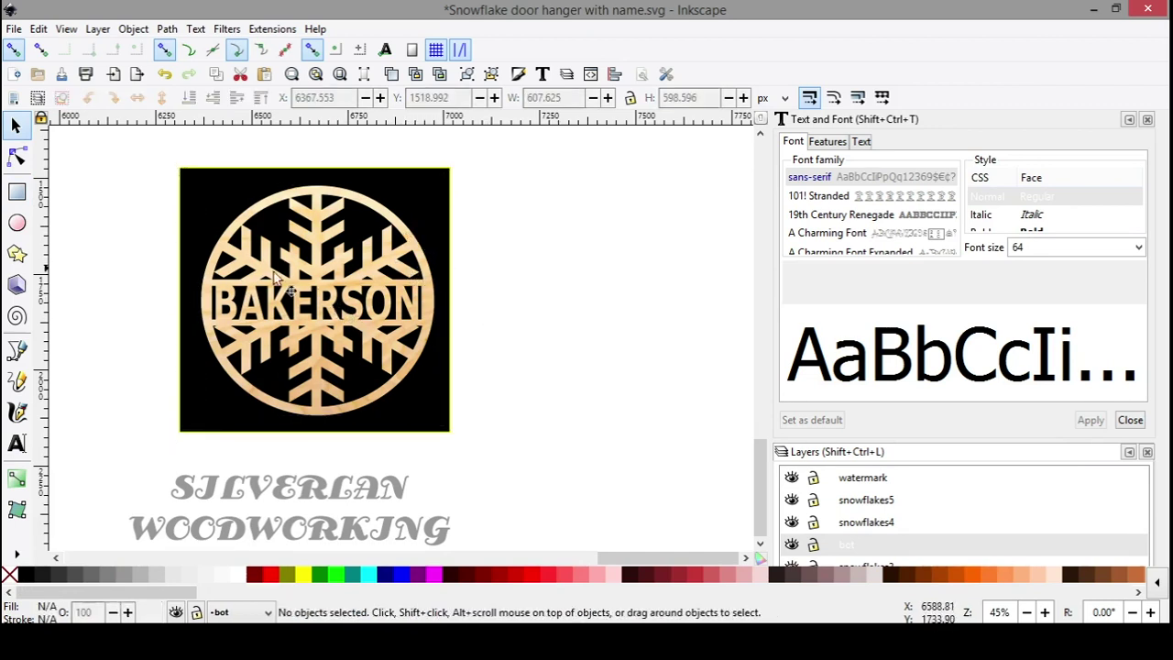
pyautogui.moveTo(318, 273); pyautogui.dragTo(319, 271)
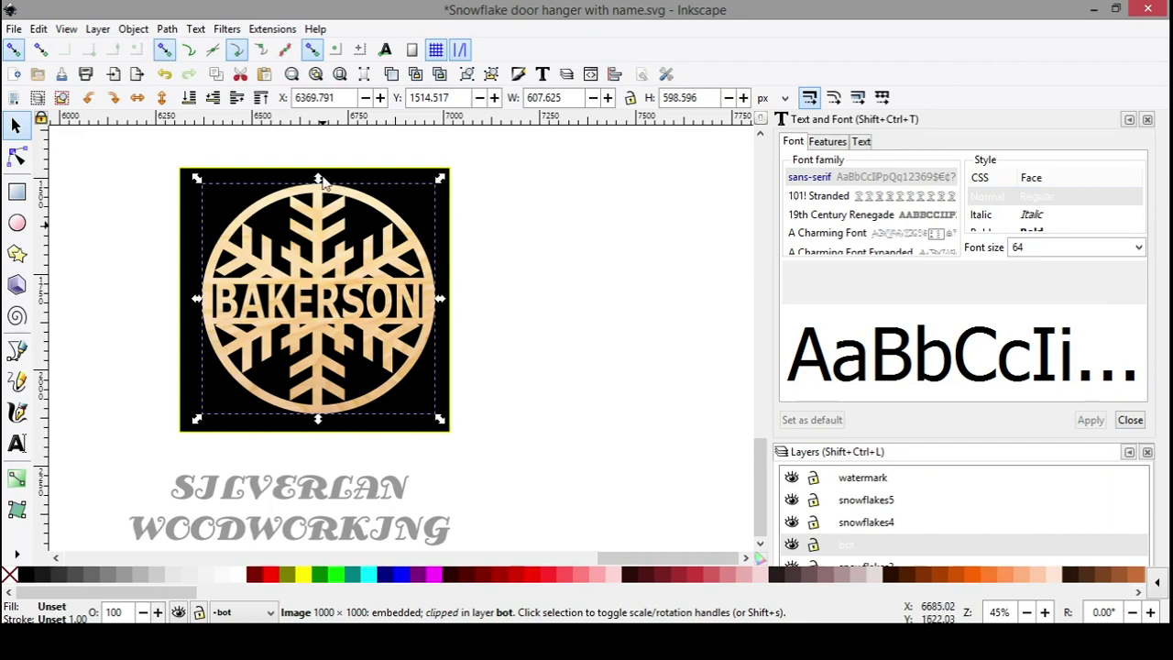
# Examine the Trace Bitmap options for the clipped wood snowflake image, without tracing it
pyautogui.click(168, 29)
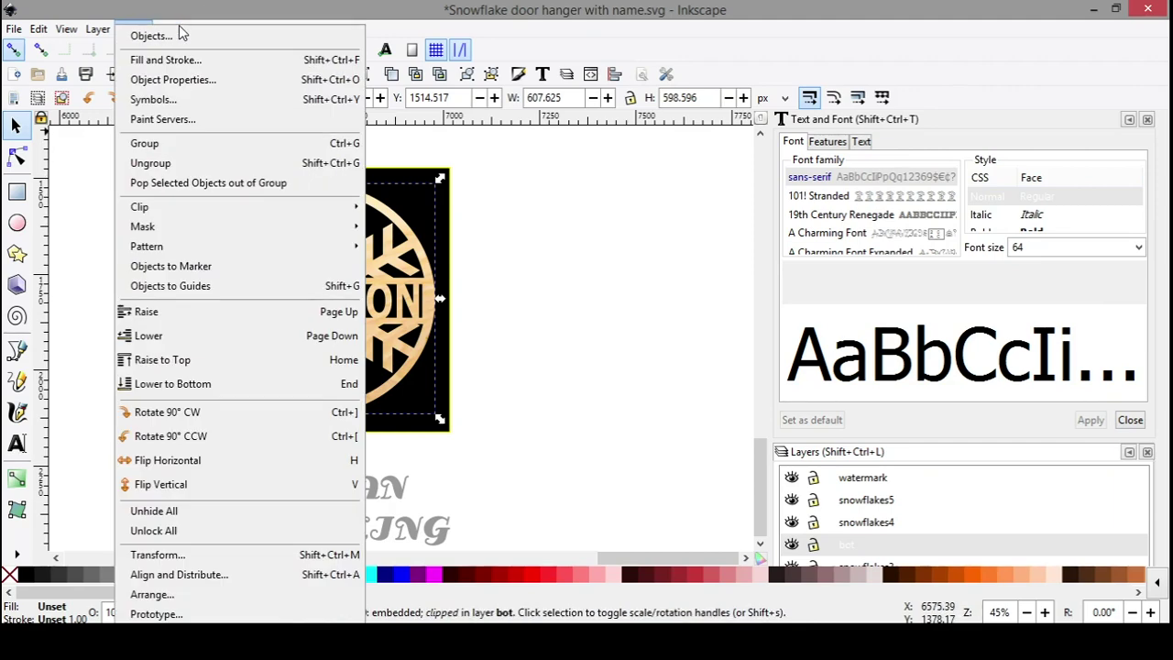
pyautogui.moveTo(198, 31)
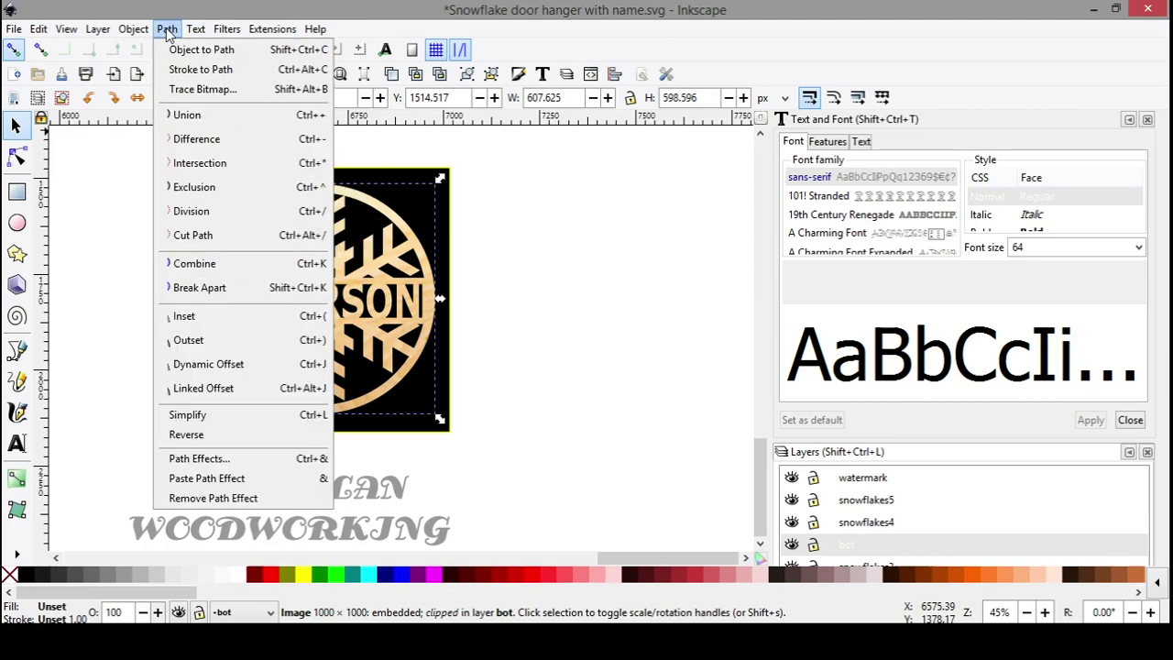
pyautogui.press('Escape')
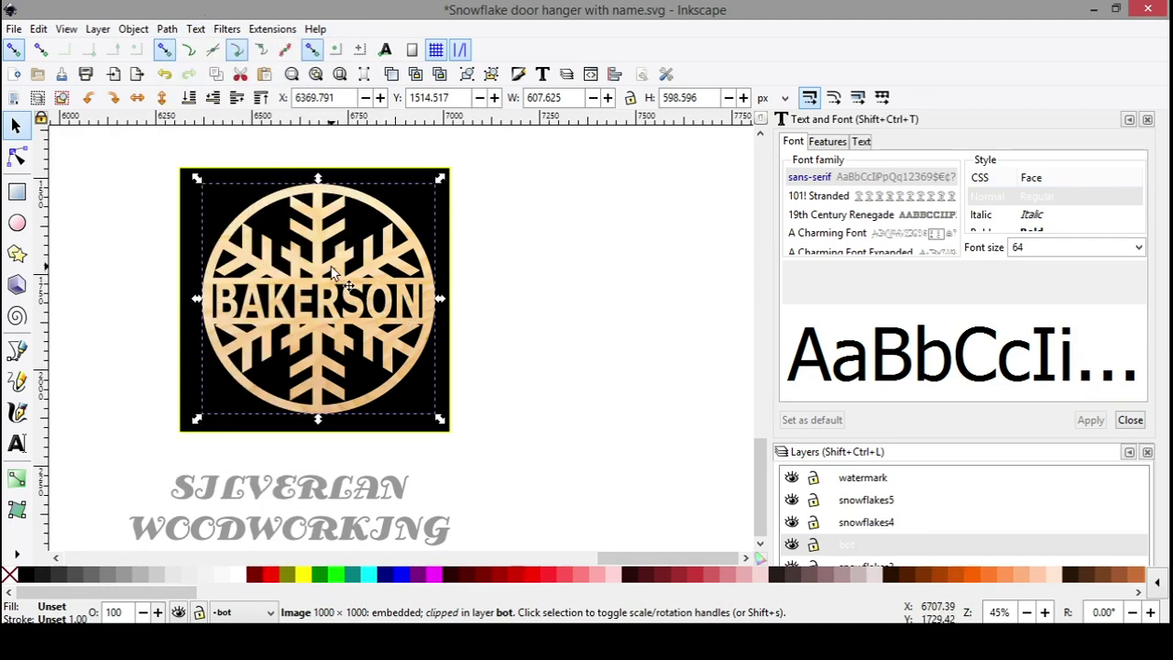
pyautogui.rightClick(334, 275)
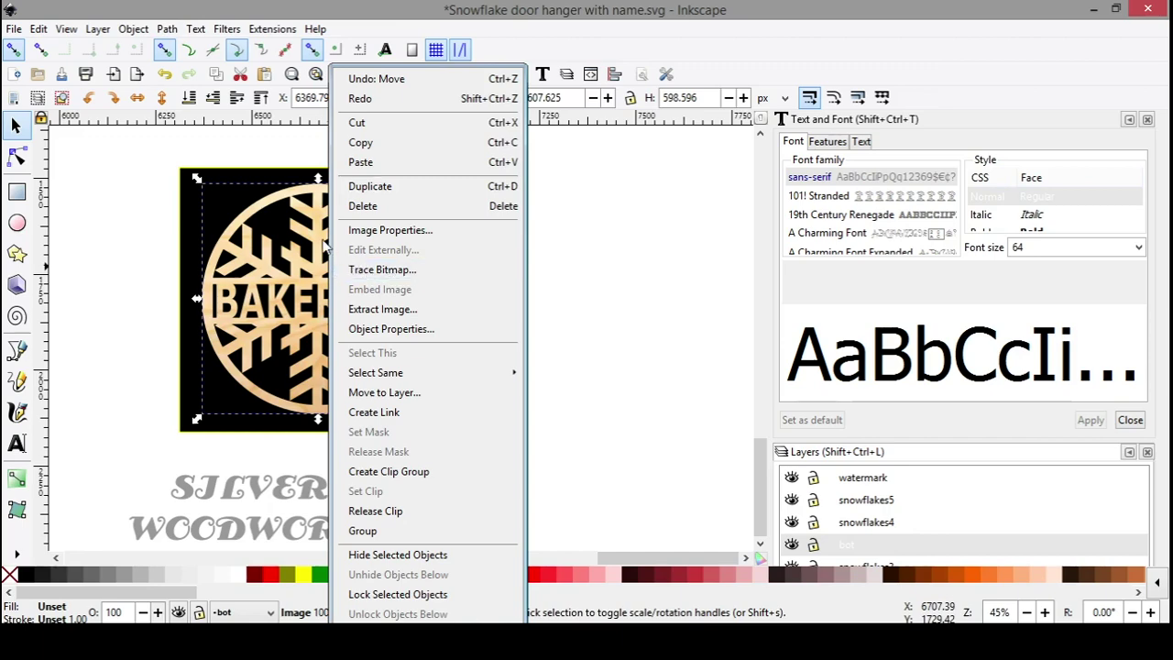
pyautogui.click(385, 270)
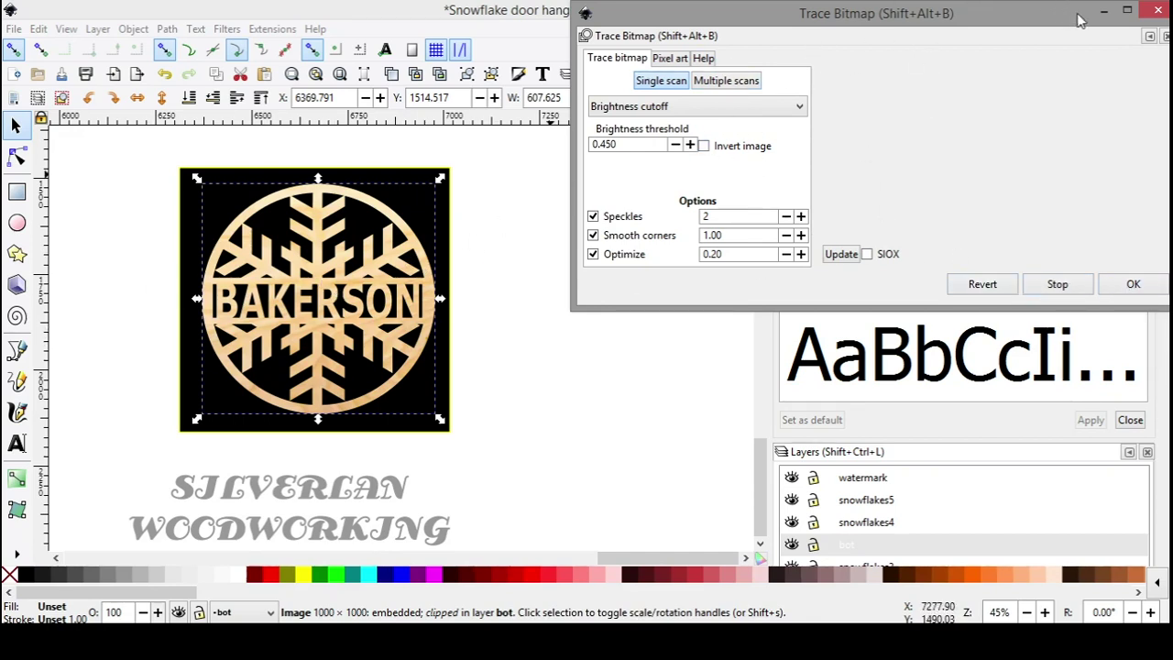
pyautogui.click(1158, 10)
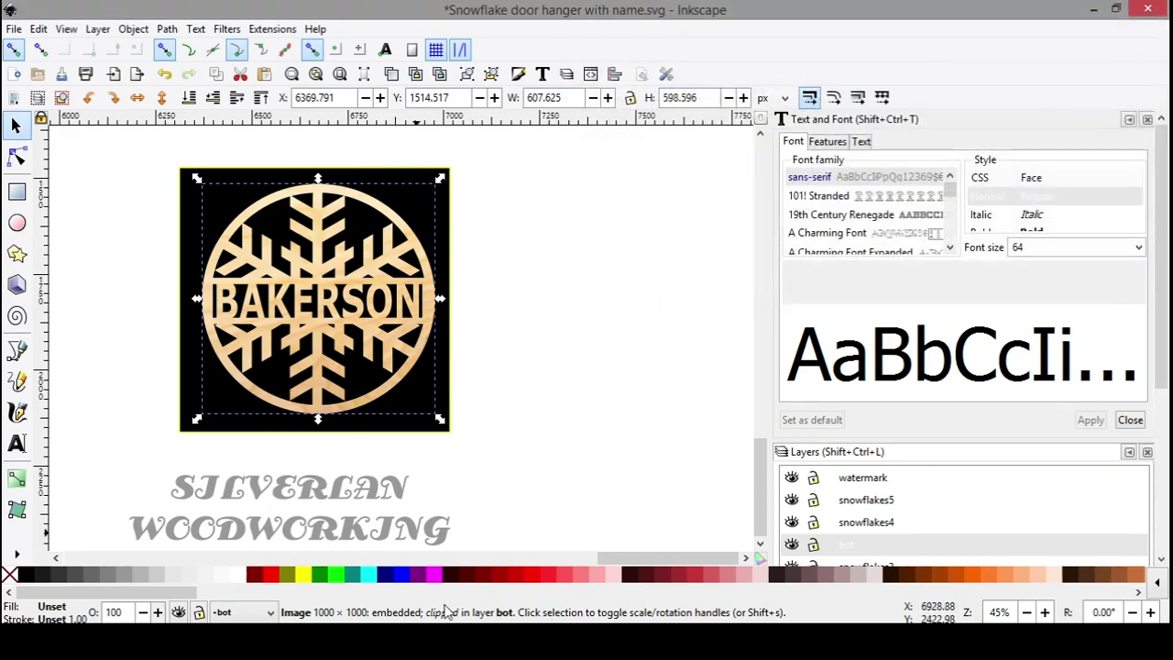
# Place the SILVERLAN WOODWORKING text over the snowflake, rotated to run diagonally from its upper left to its lower right
pyautogui.click(376, 501)
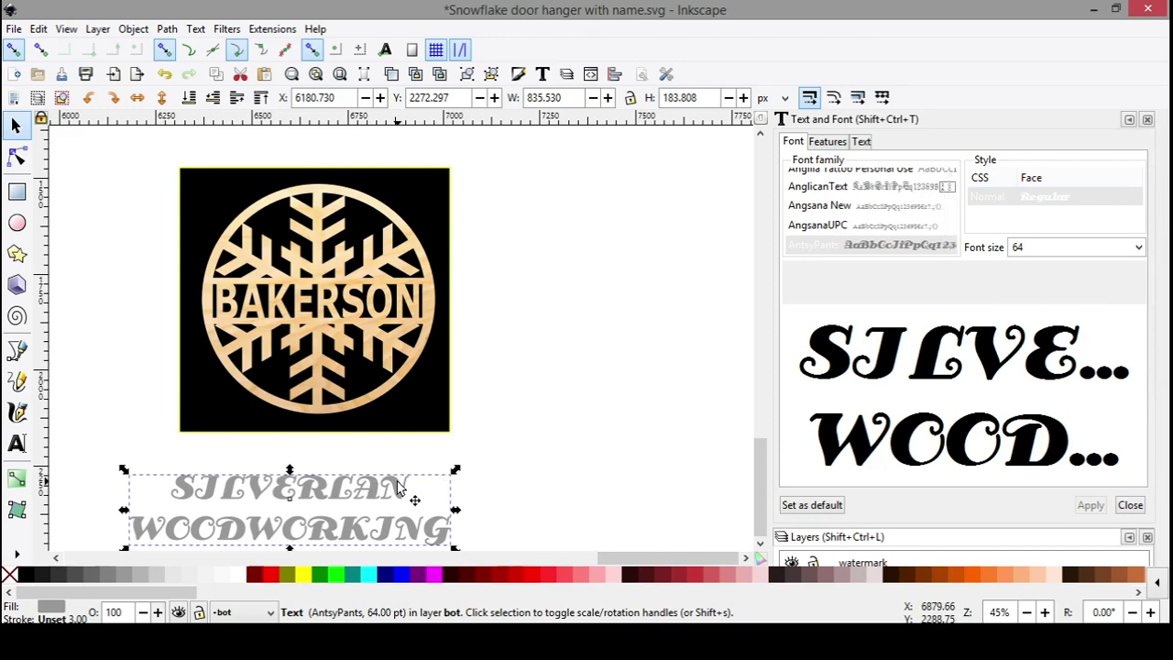
pyautogui.moveTo(398, 488); pyautogui.dragTo(437, 279)
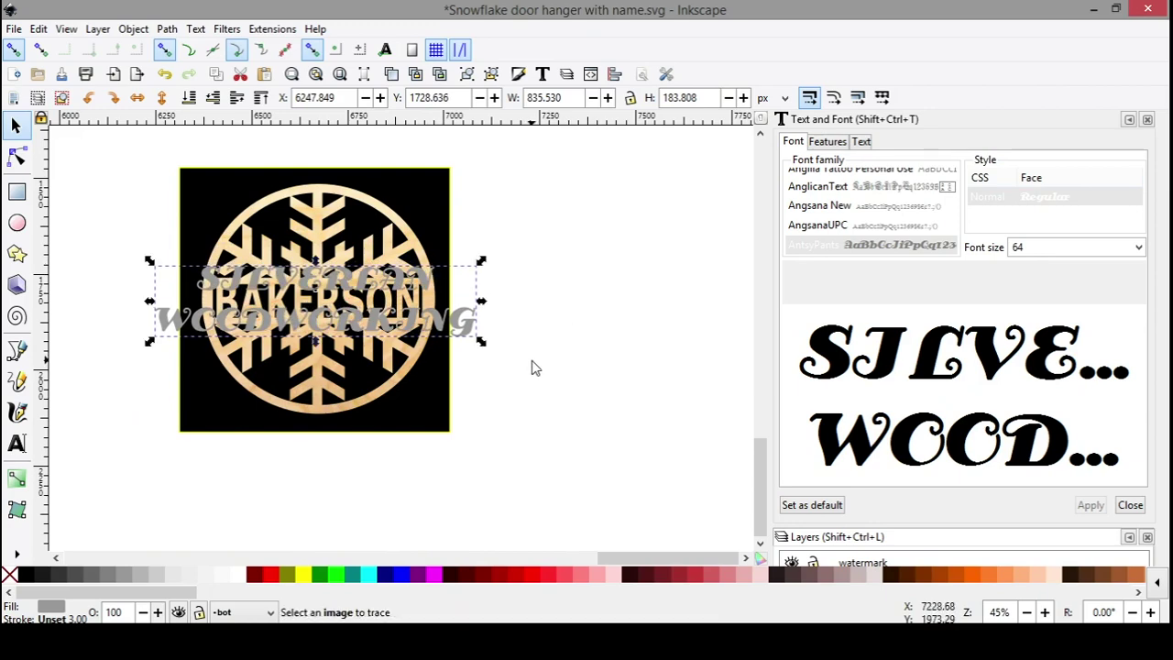
pyautogui.click(409, 287)
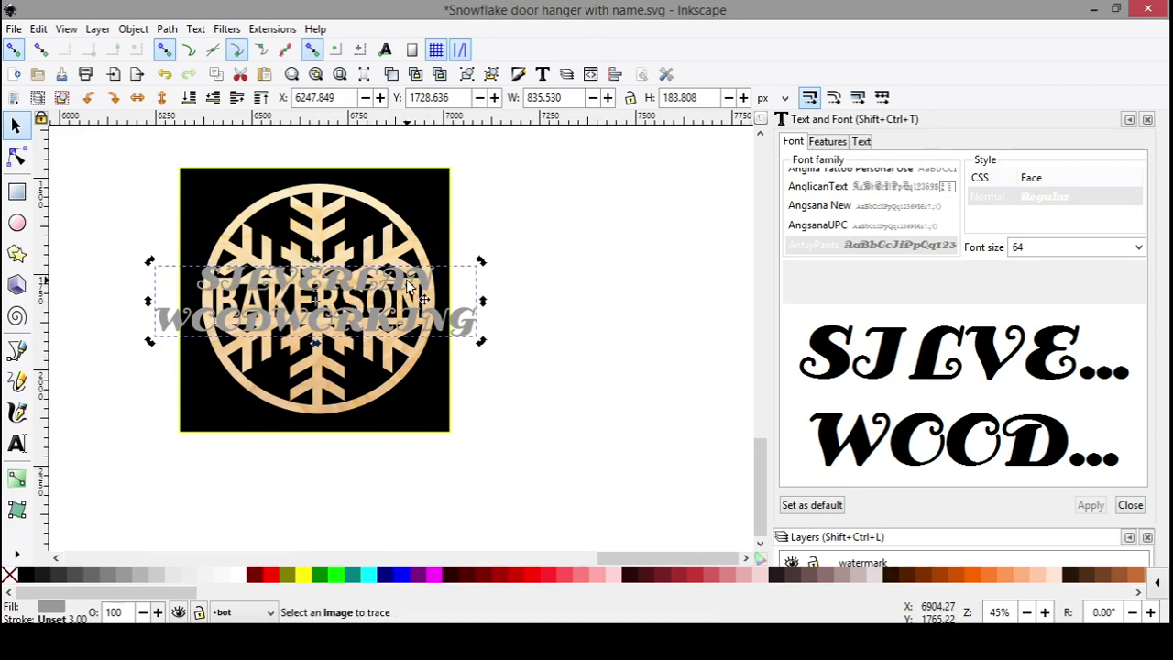
pyautogui.moveTo(481, 266); pyautogui.dragTo(434, 371)
pyautogui.moveTo(346, 345)
pyautogui.mouseDown()
pyautogui.moveTo(337, 332)
pyautogui.moveTo(354, 325)
pyautogui.mouseUp()
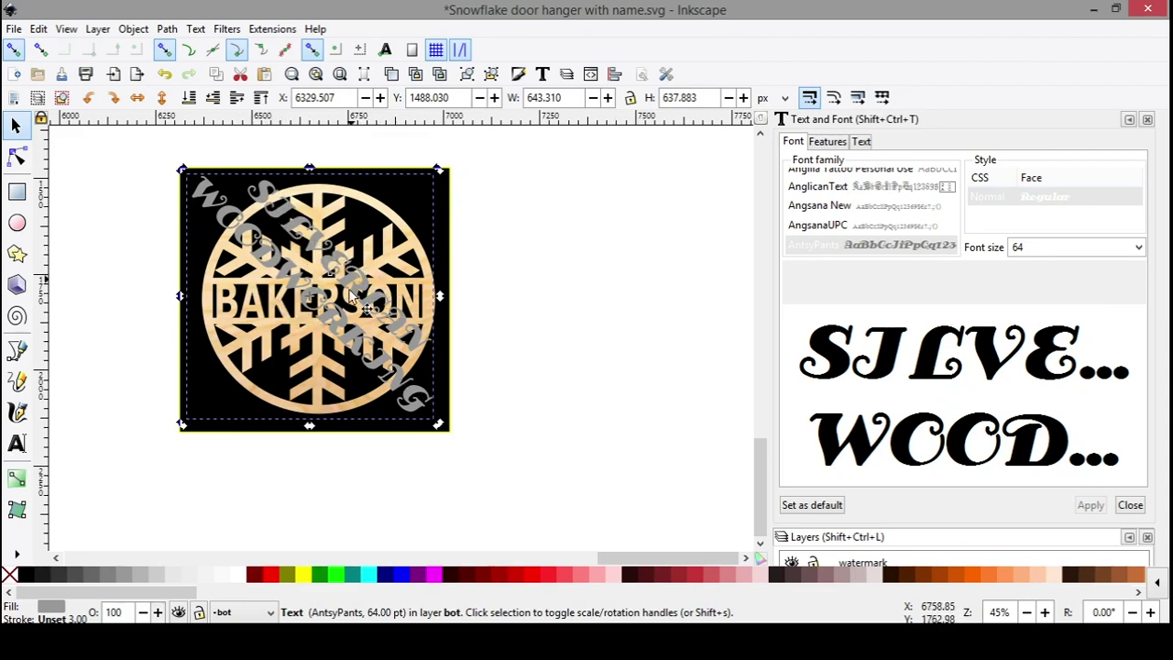
# Move the diagonal SILVERLAN WOODWORKING text from the bot layer to the watermark layer
pyautogui.click(567, 77)
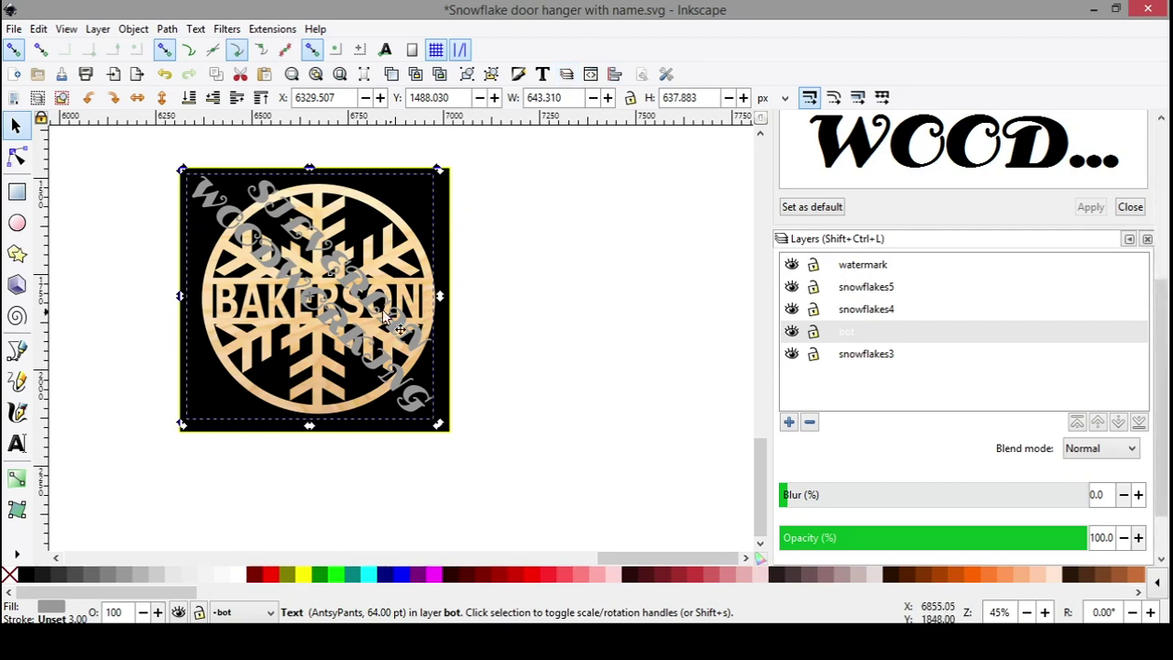
pyautogui.click(708, 326)
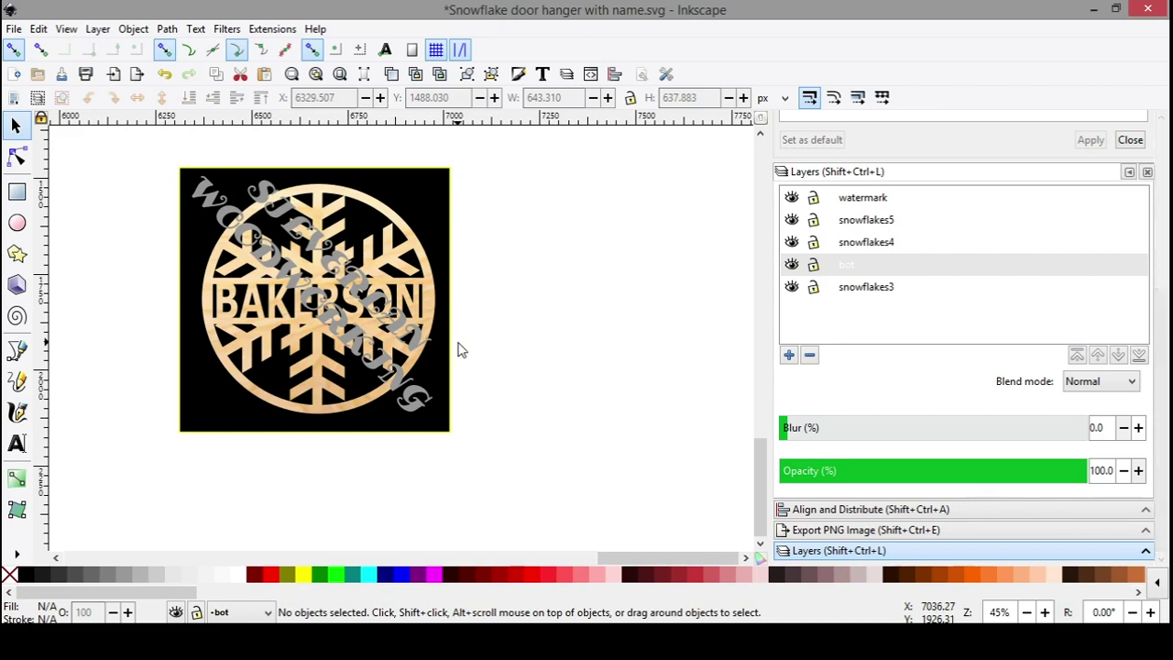
pyautogui.click(859, 202)
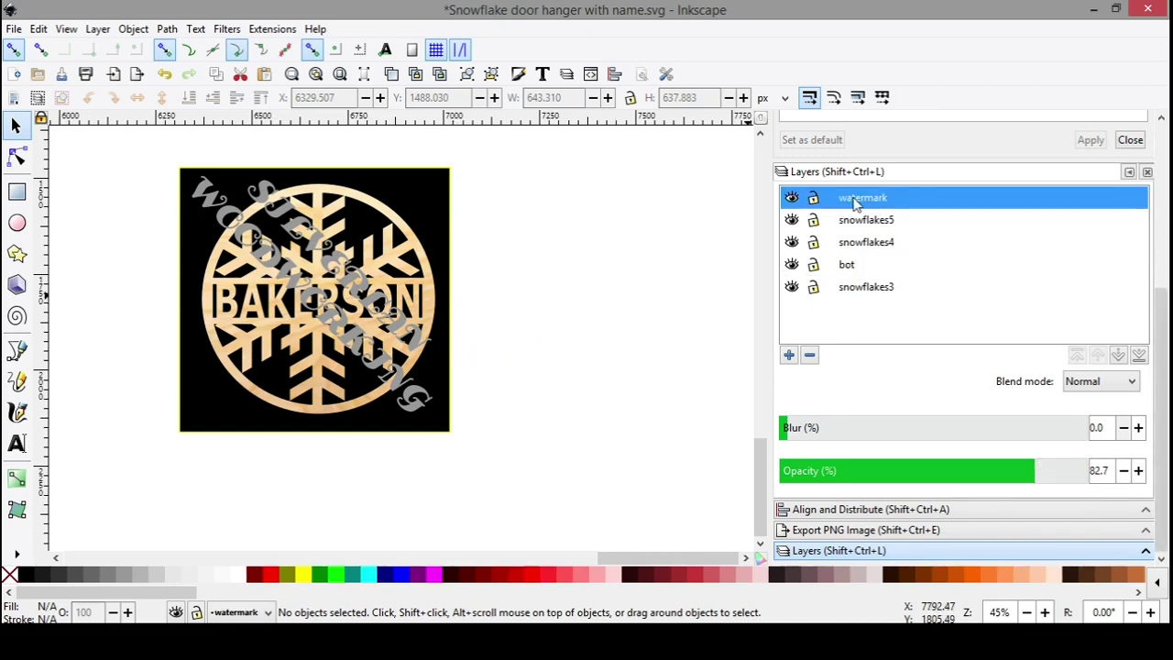
pyautogui.click(355, 288)
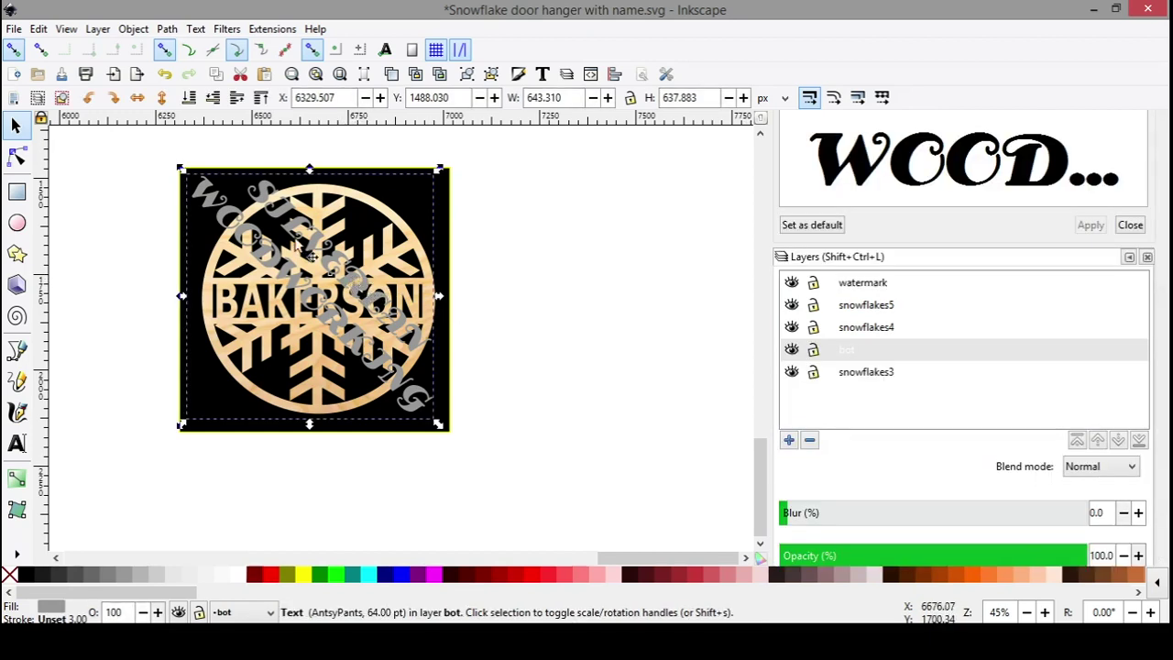
pyautogui.rightClick(362, 296)
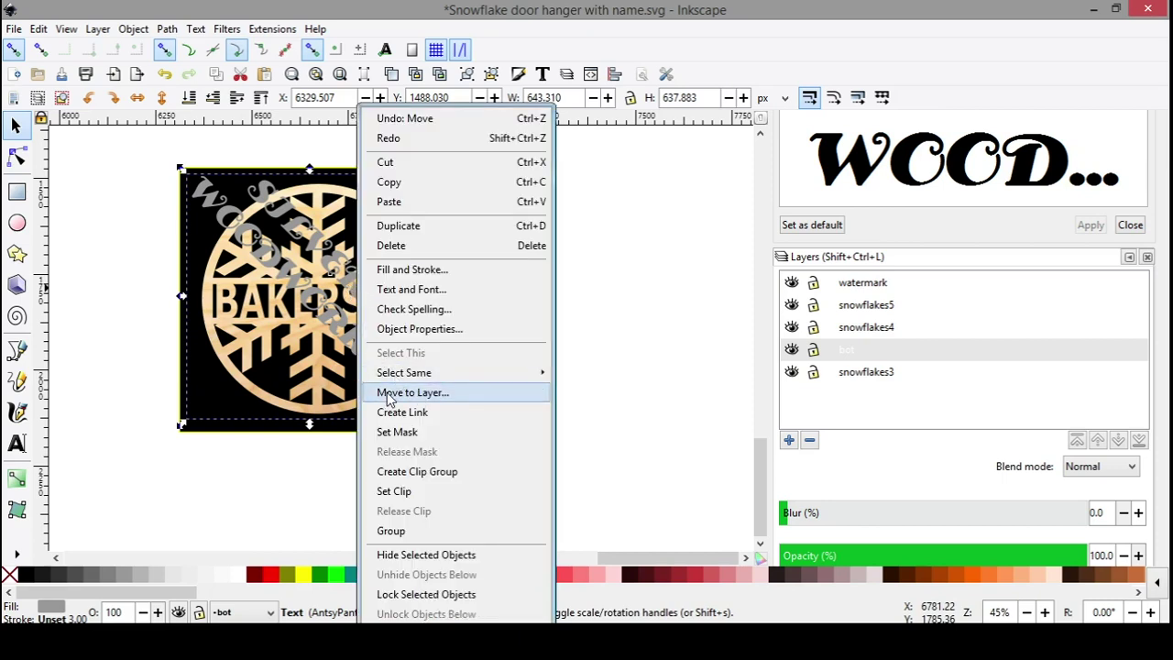
pyautogui.click(412, 392)
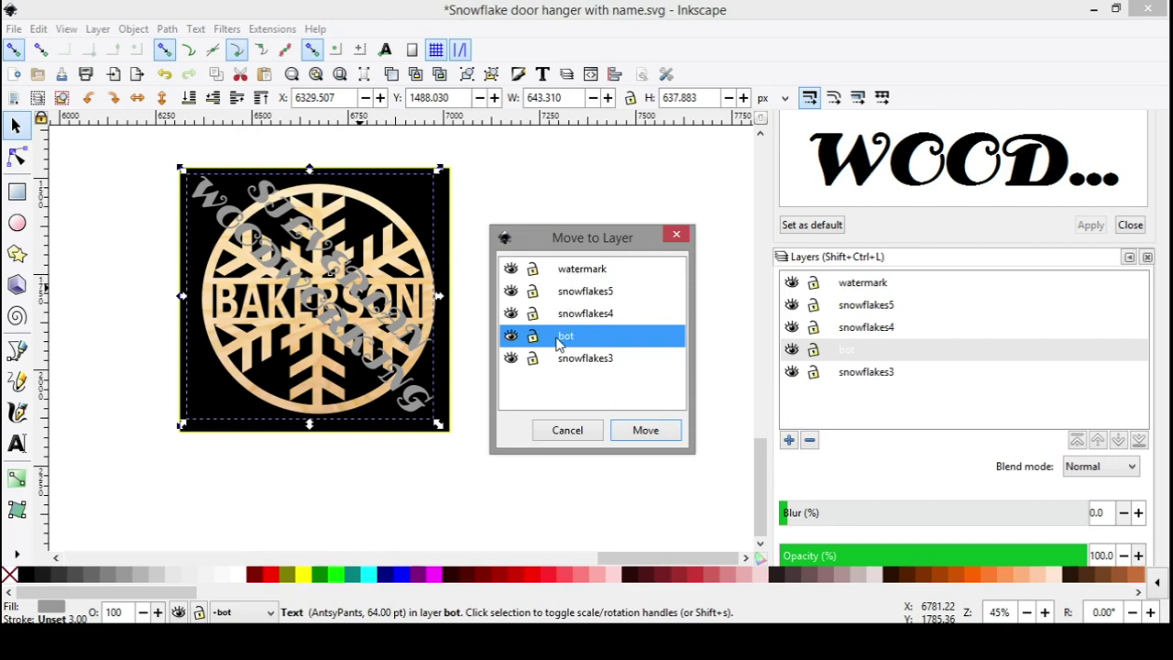
pyautogui.click(579, 272)
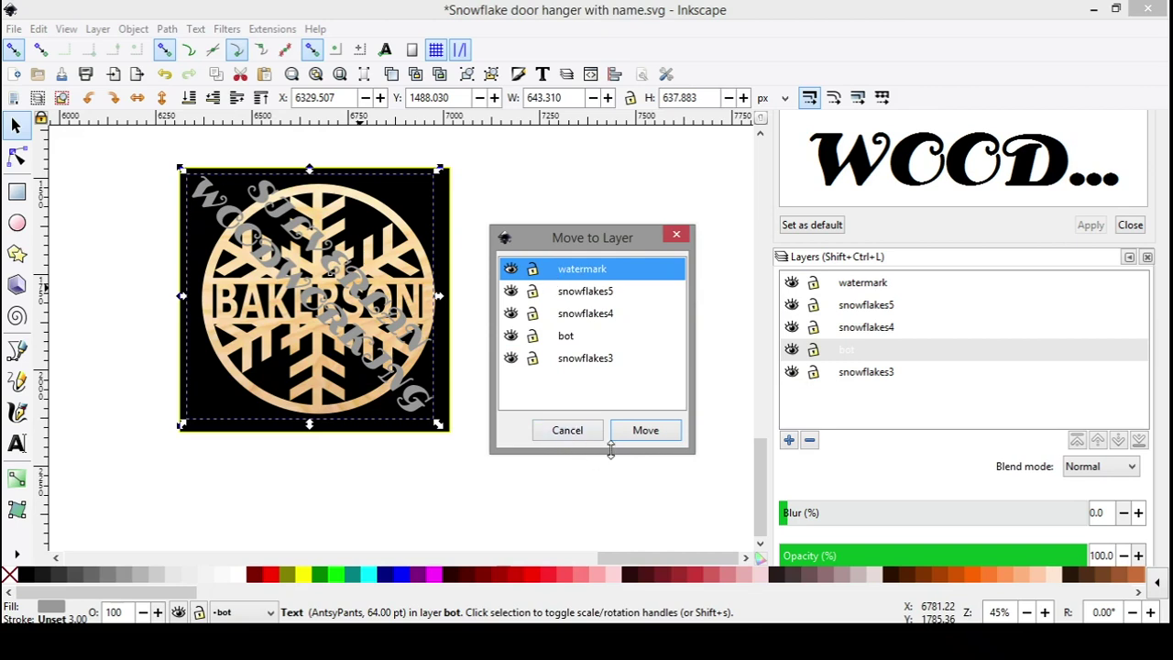
pyautogui.click(645, 429)
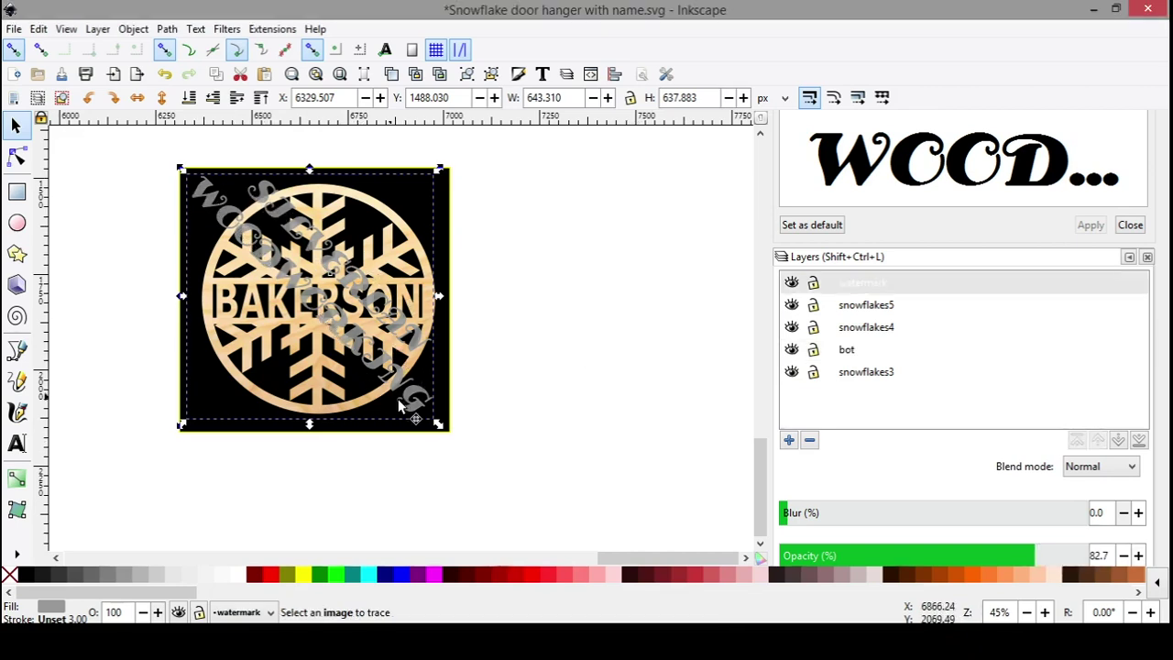
# Set the watermark layer's blur to about 60.6%
pyautogui.doubleClick(864, 284)
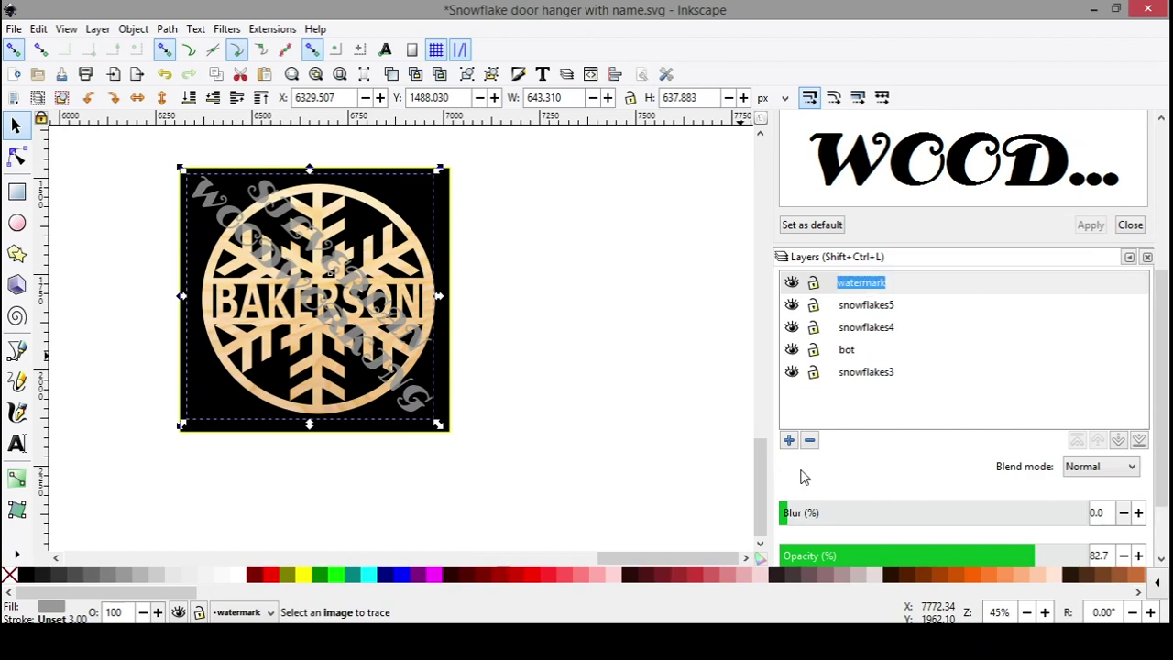
pyautogui.scroll(-1, 739, 479)
pyautogui.scroll(-1, 1003, 426)
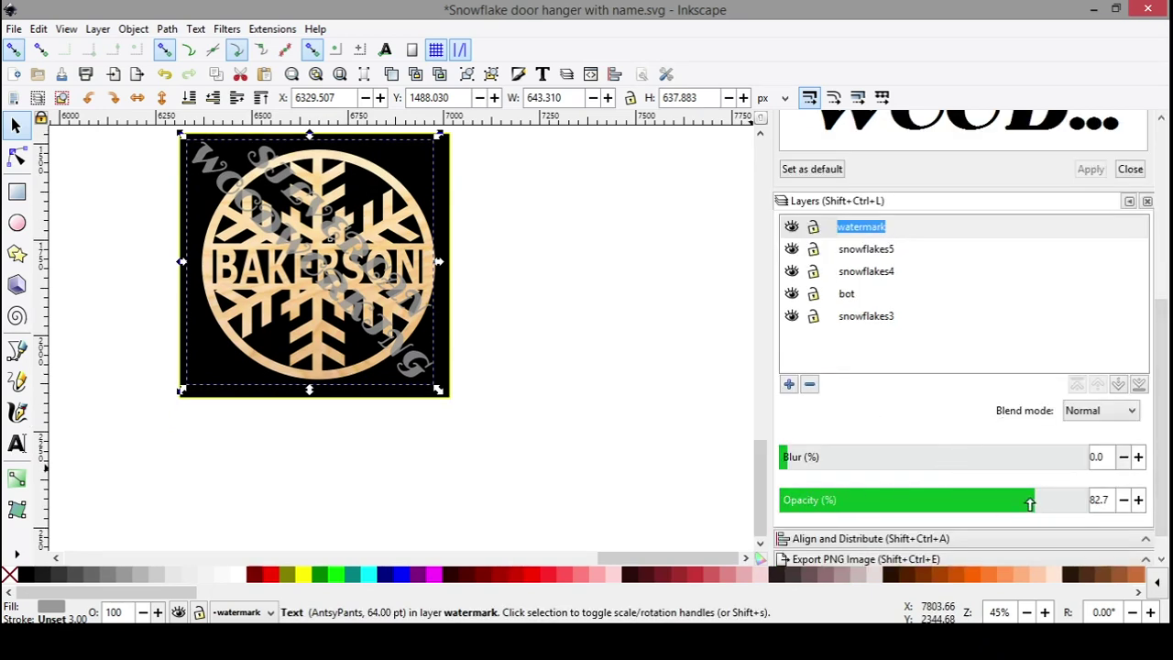
pyautogui.moveTo(806, 463); pyautogui.dragTo(966, 450)
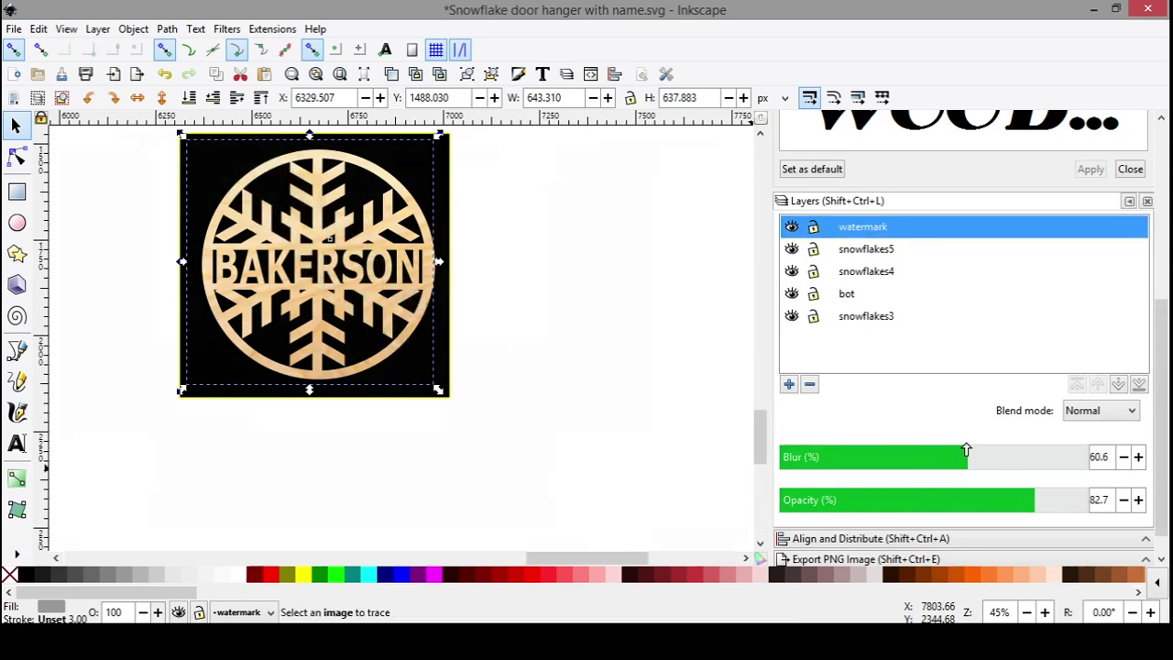
# Set the watermark layer's blur to 0.8% and its opacity to 64.4%
pyautogui.click(866, 230)
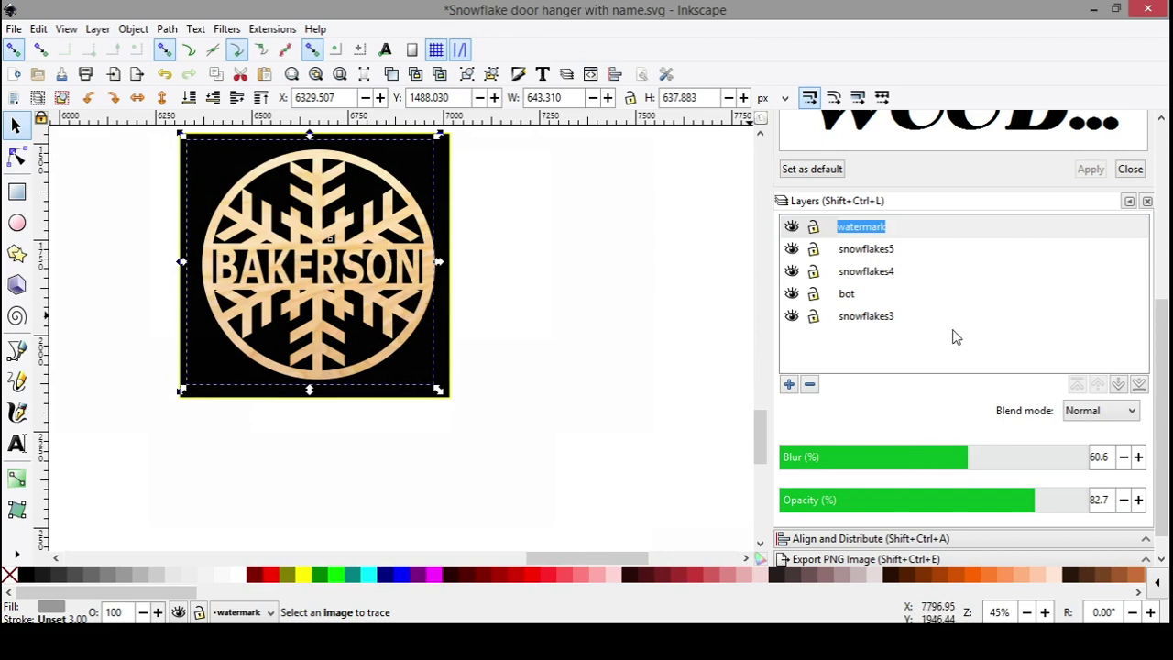
pyautogui.click(818, 461)
pyautogui.moveTo(806, 460); pyautogui.dragTo(785, 454)
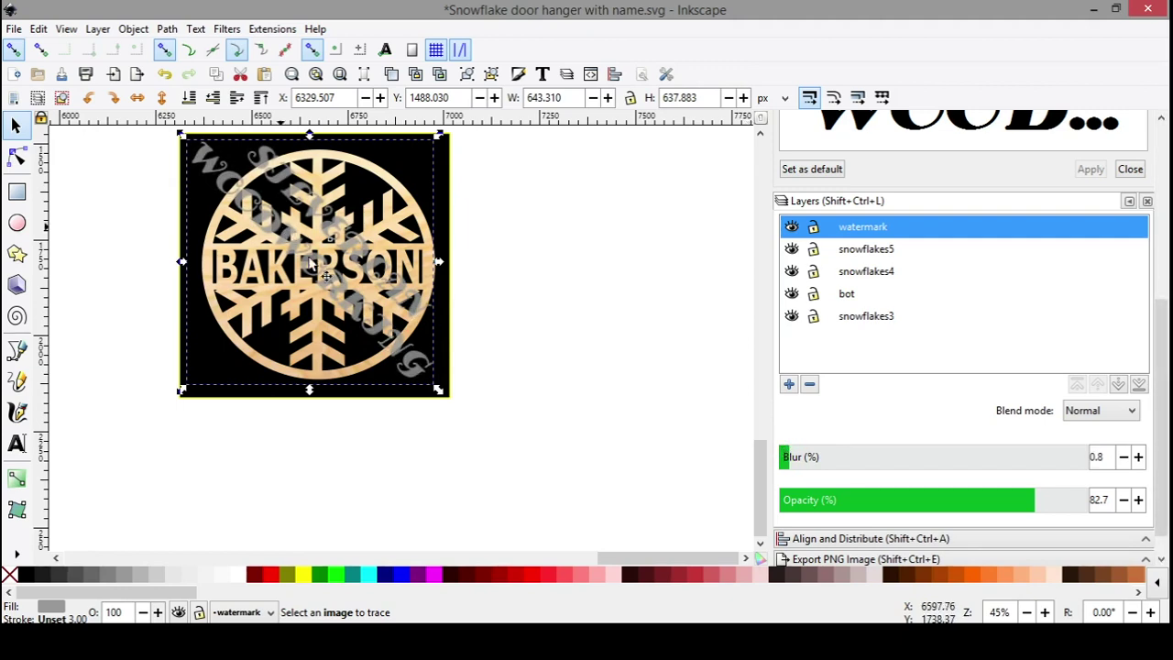
pyautogui.moveTo(950, 501); pyautogui.dragTo(974, 504)
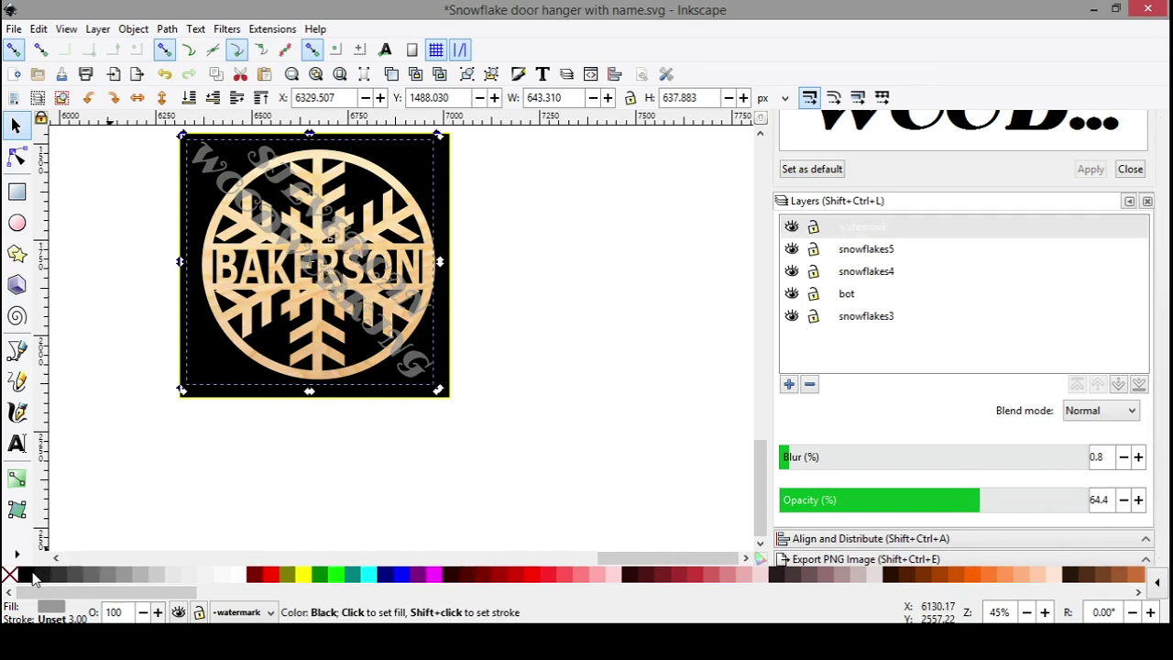
# Try a black fill and a light gray fill on the diagonal watermark text
pyautogui.rightClick(27, 575)
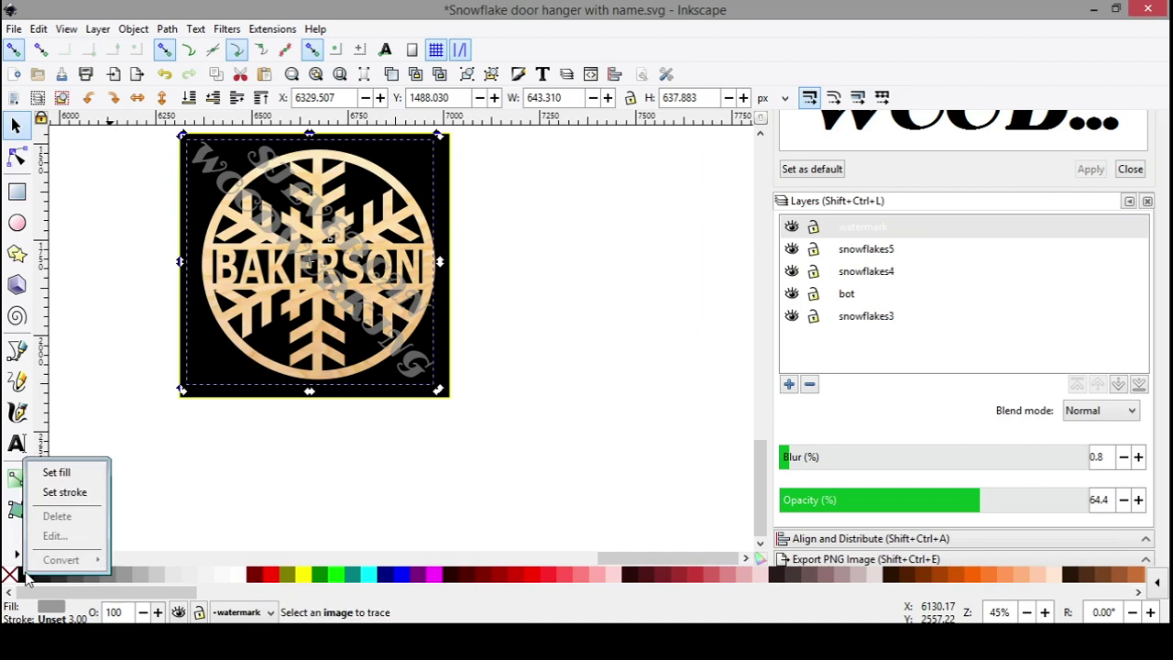
pyautogui.click(56, 473)
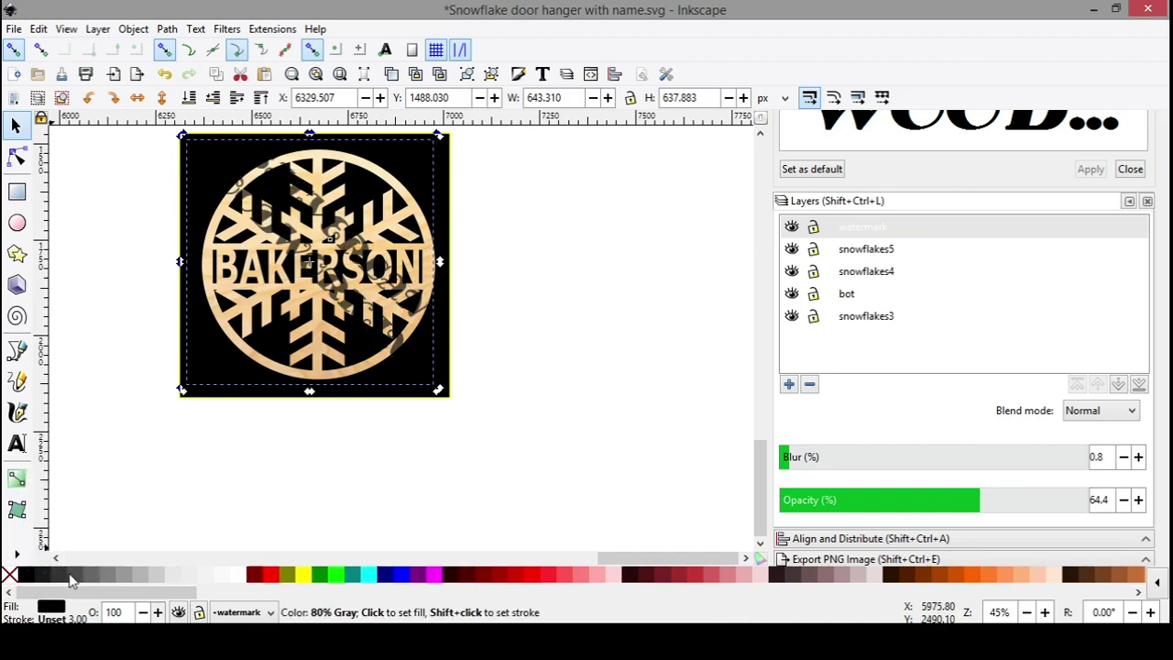
pyautogui.rightClick(152, 574)
pyautogui.click(188, 475)
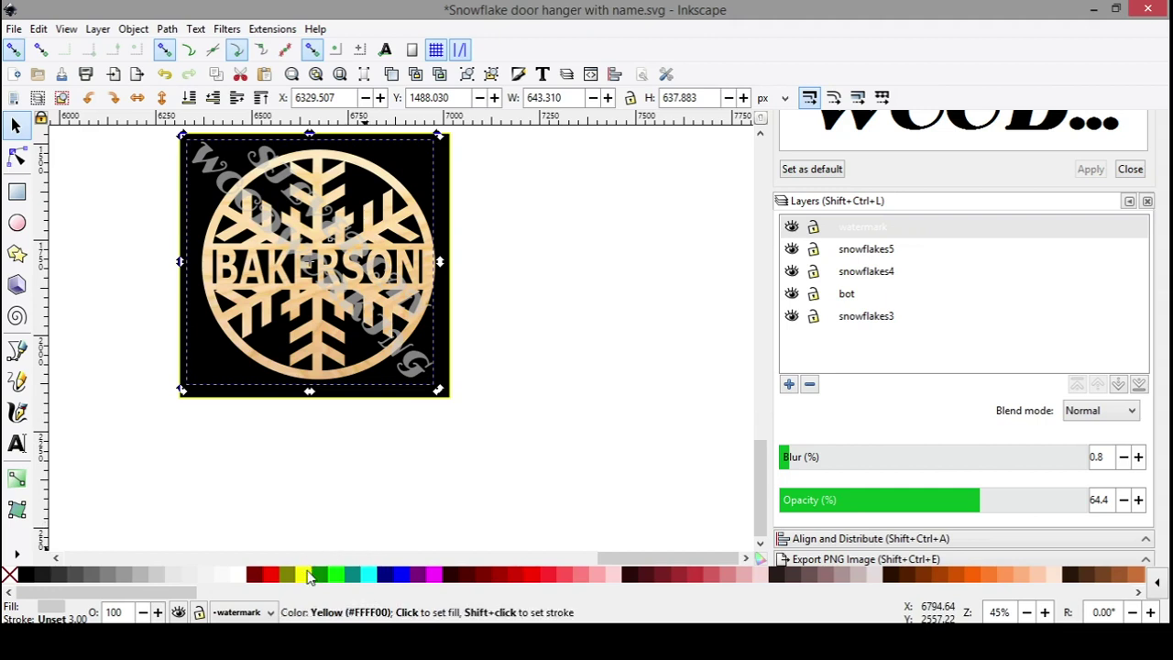
# Fill the diagonal watermark text with yellow (#FFFF00)
pyautogui.rightClick(308, 574)
pyautogui.click(336, 471)
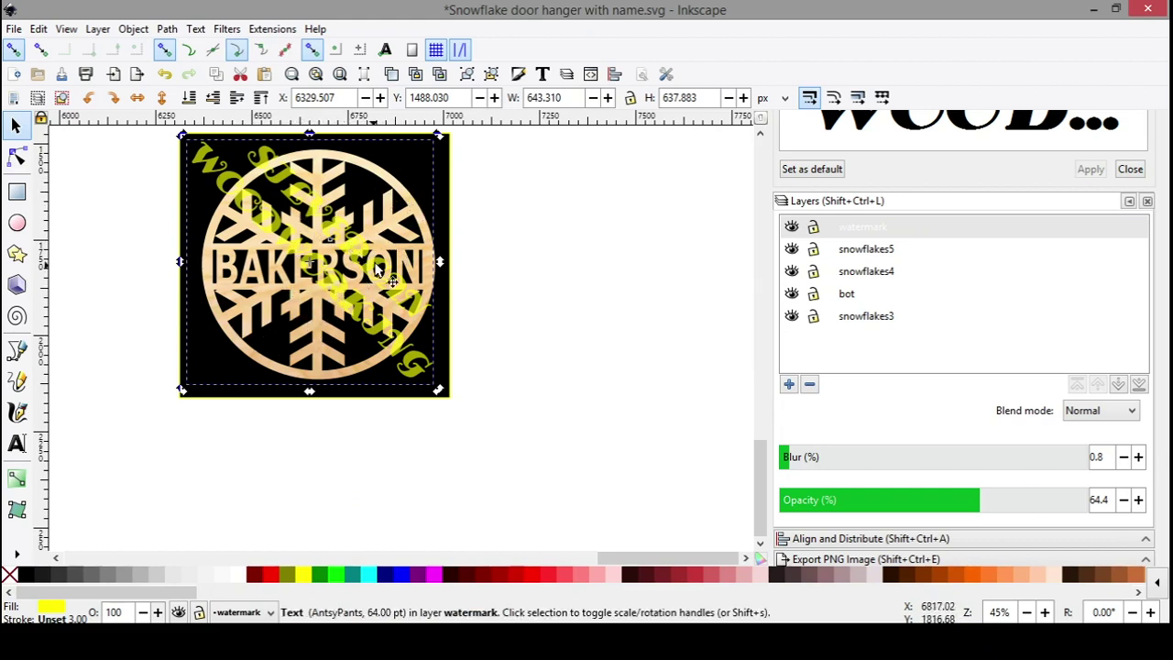
# Add two smaller copies of the watermark text, about 397 × 394 px, at the snowflake's lower left and upper right
pyautogui.click(350, 239)
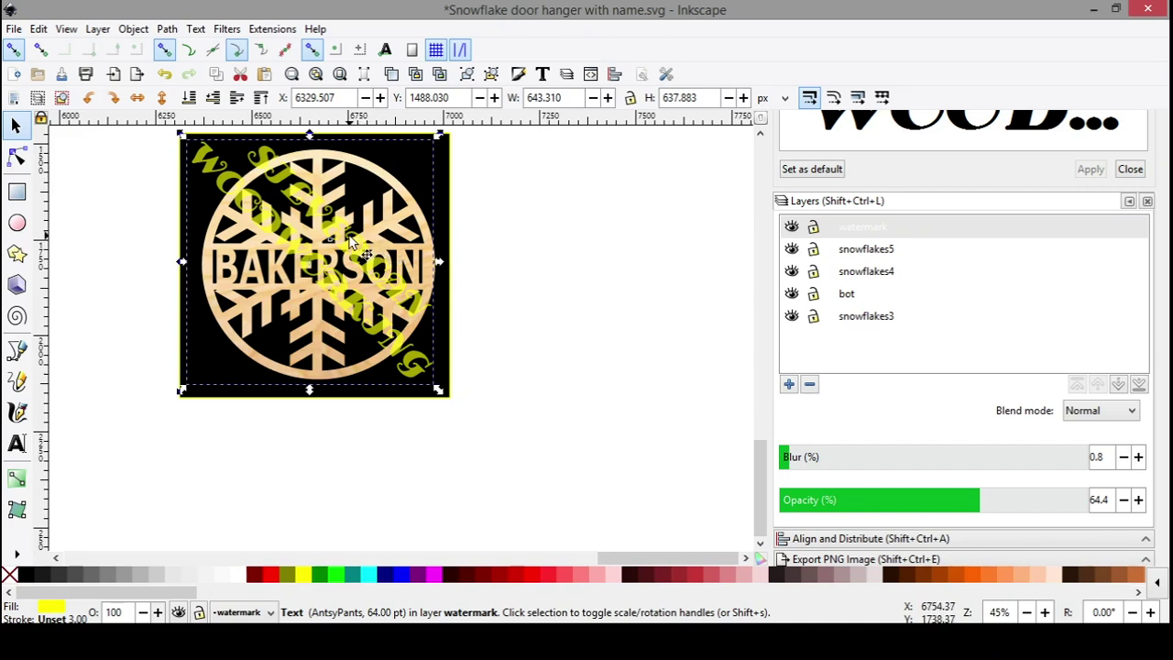
pyautogui.press('ctrl')
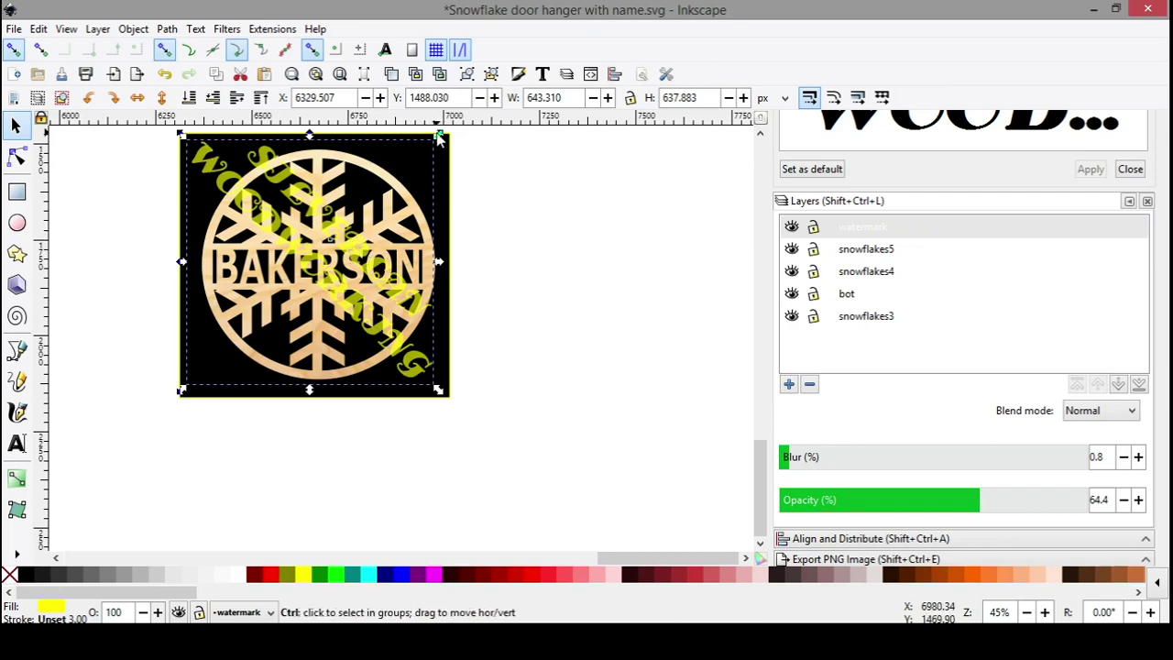
pyautogui.moveTo(442, 142); pyautogui.dragTo(341, 189)
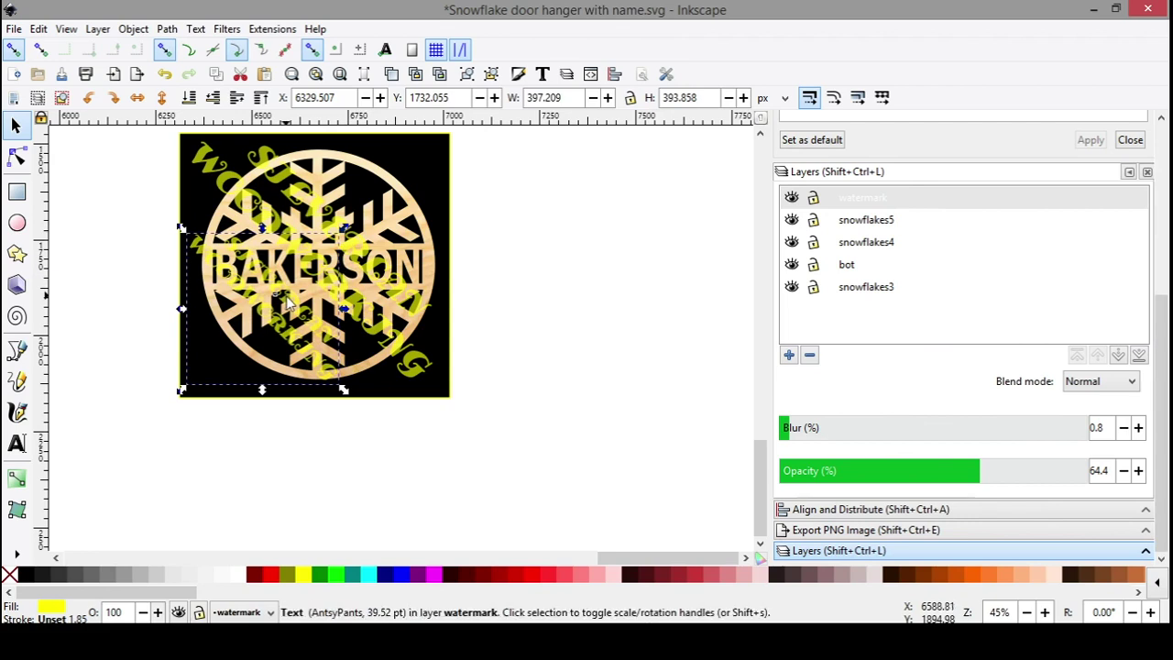
pyautogui.moveTo(271, 279); pyautogui.dragTo(384, 183)
pyautogui.click(529, 325)
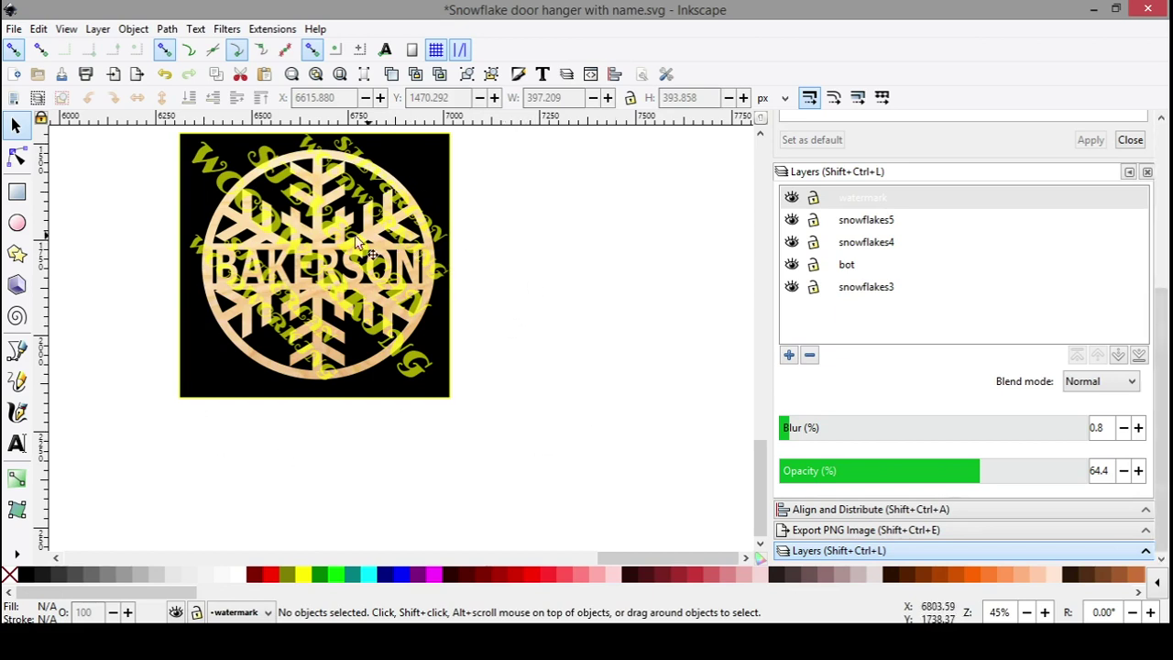
pyautogui.moveTo(256, 301); pyautogui.dragTo(257, 335)
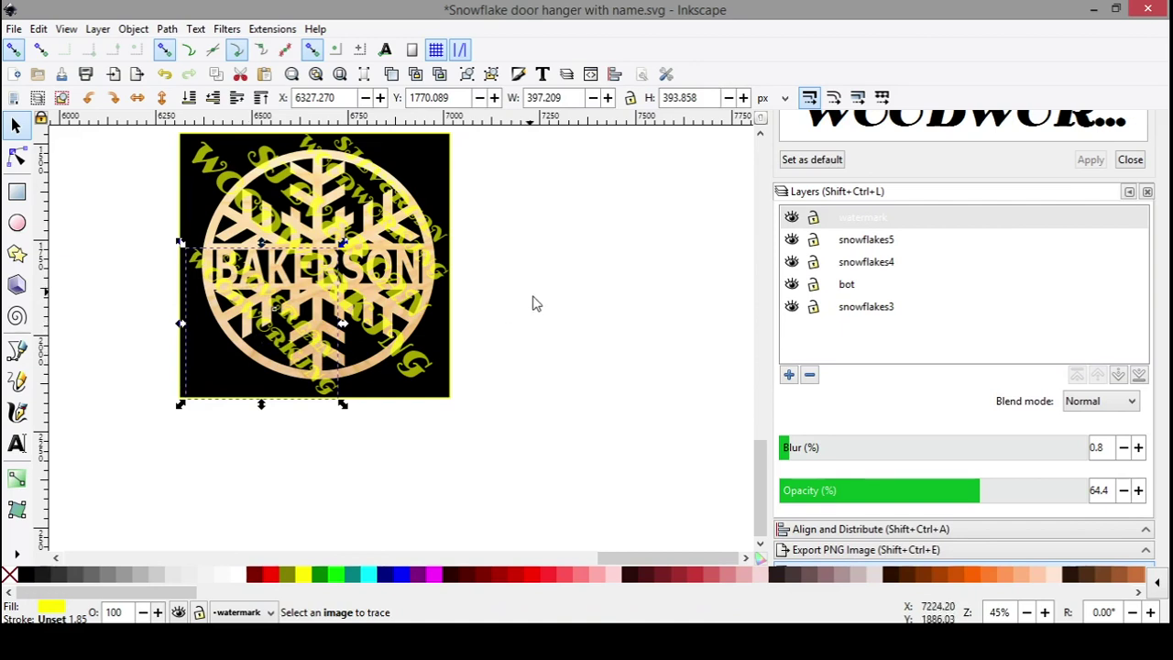
pyautogui.click(537, 331)
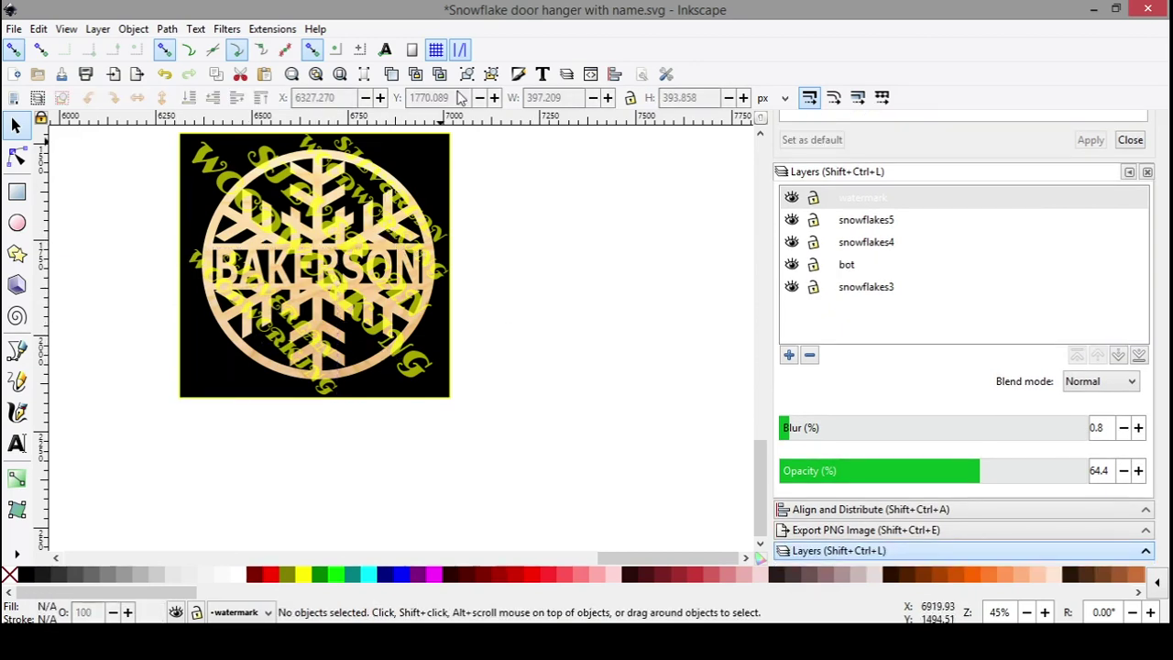
# Delete the two smaller watermark text copies, keeping only the large diagonal one
pyautogui.click(392, 199)
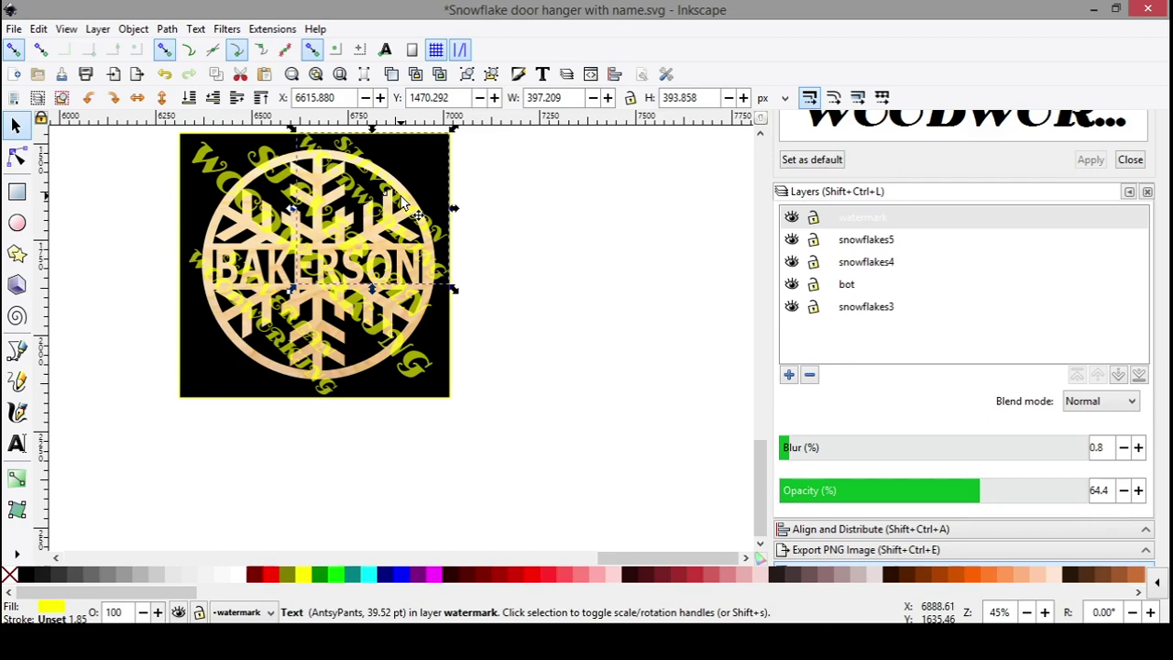
pyautogui.press('Escape')
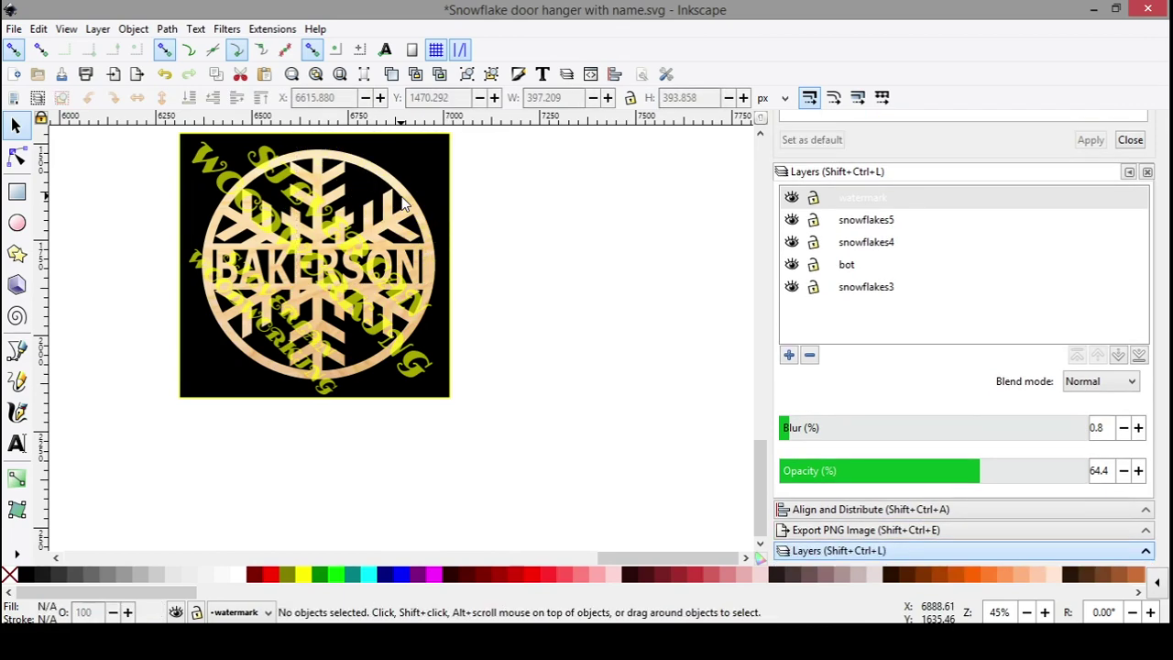
pyautogui.click(293, 326)
pyautogui.press('Escape')
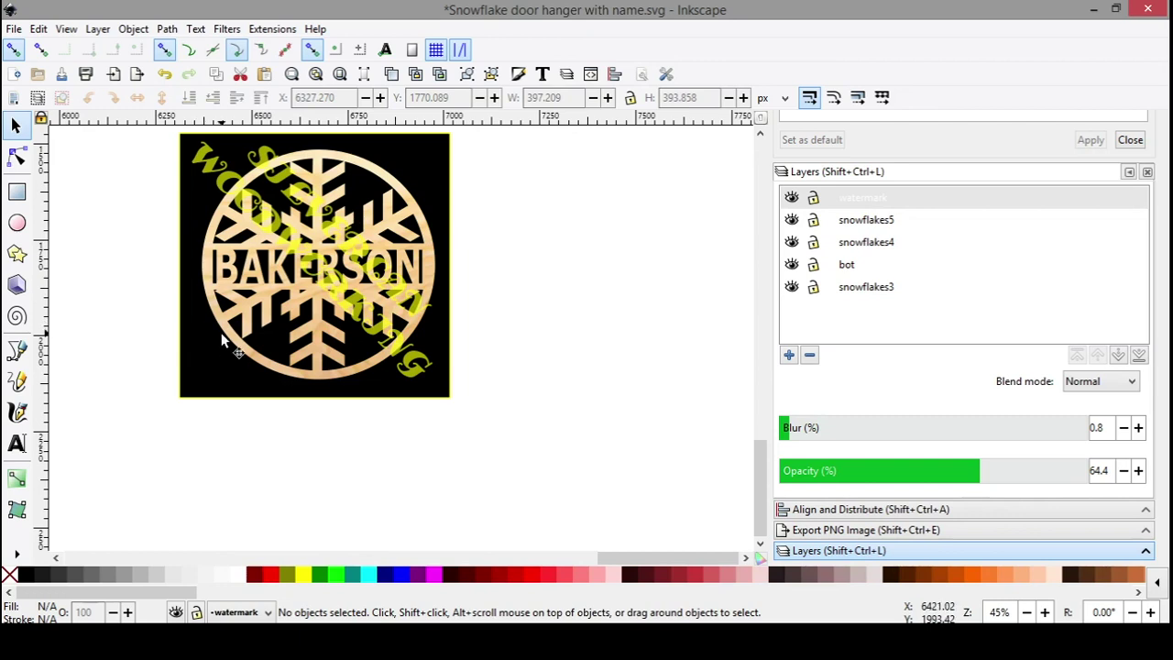
# Raise the watermark layer's opacity to 70.6%
pyautogui.click(288, 179)
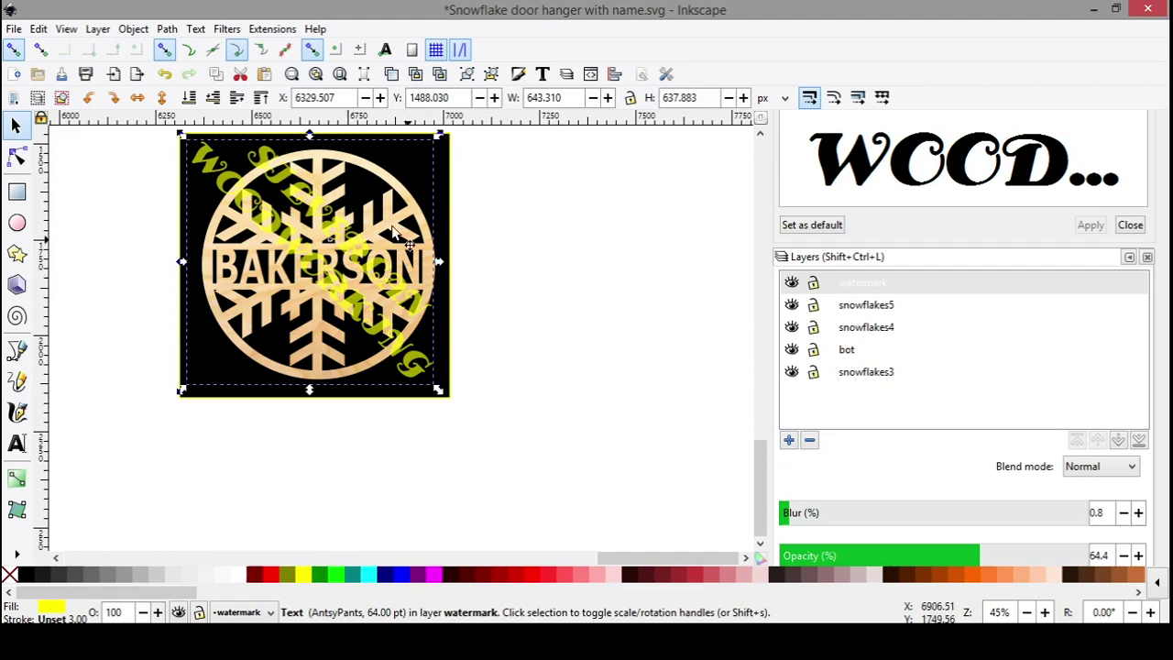
pyautogui.click(414, 367)
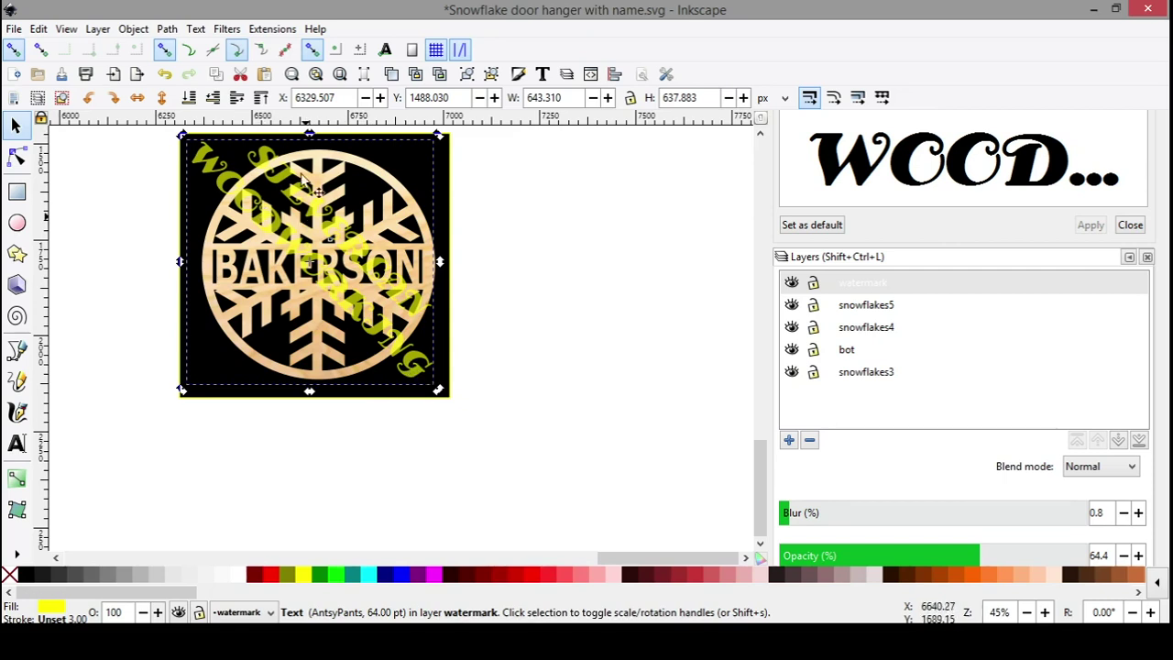
pyautogui.click(993, 555)
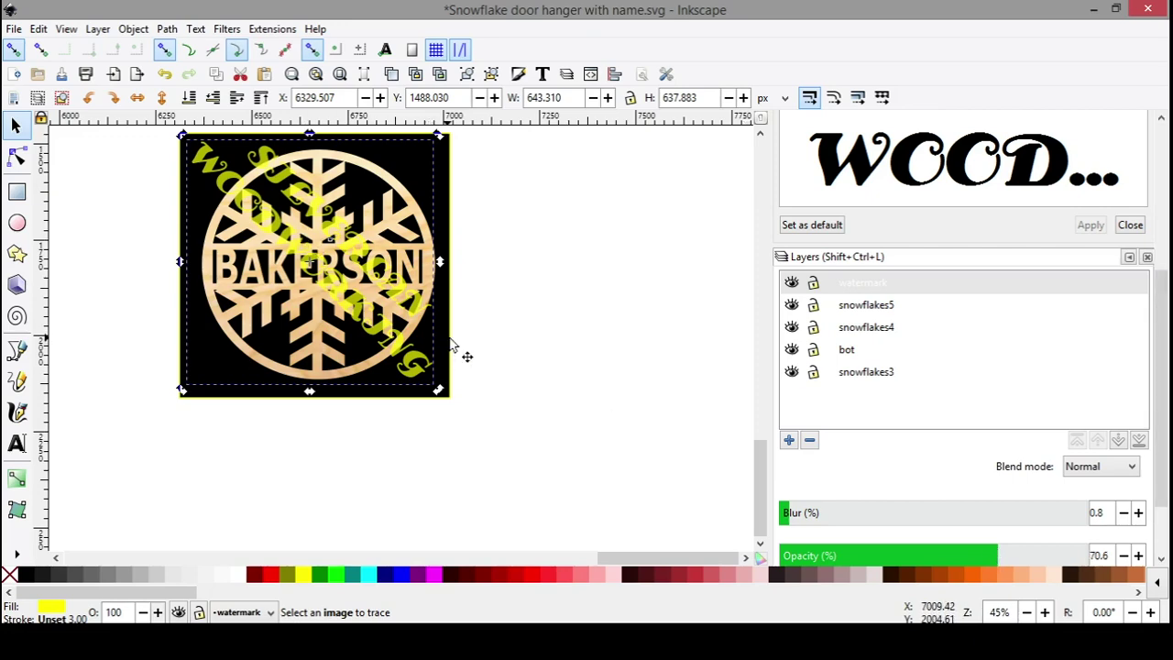
# Examine up close how the yellow watermark lettering covers the wood snowflake and the black background
pyautogui.keyDown('ctrl'); pyautogui.scroll(2, 465, 340); pyautogui.keyUp('ctrl')
pyautogui.keyDown('ctrl'); pyautogui.scroll(2, 439, 335); pyautogui.keyUp('ctrl')
pyautogui.keyDown('ctrl'); pyautogui.scroll(-1, 623, 450); pyautogui.keyUp('ctrl')
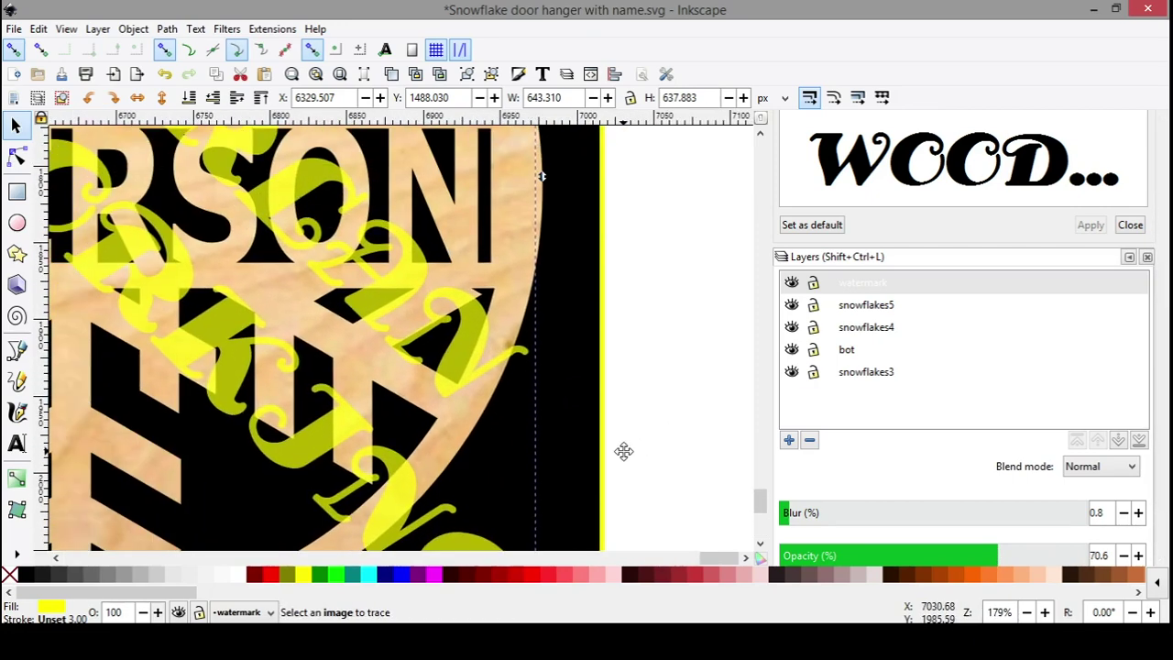
pyautogui.keyDown('ctrl'); pyautogui.scroll(-1, 513, 382); pyautogui.keyUp('ctrl')
pyautogui.keyDown('ctrl'); pyautogui.scroll(-1, 503, 372); pyautogui.keyUp('ctrl')
pyautogui.hscroll(-3, 476, 330)
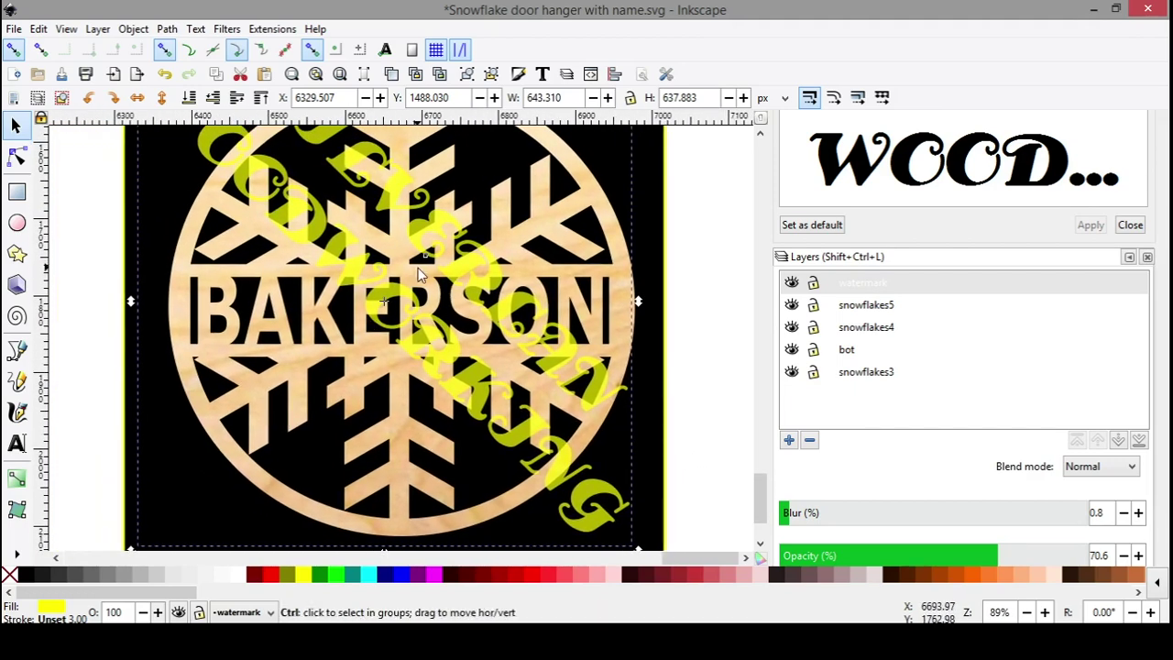
pyautogui.keyDown('ctrl'); pyautogui.scroll(-1, 418, 267); pyautogui.keyUp('ctrl')
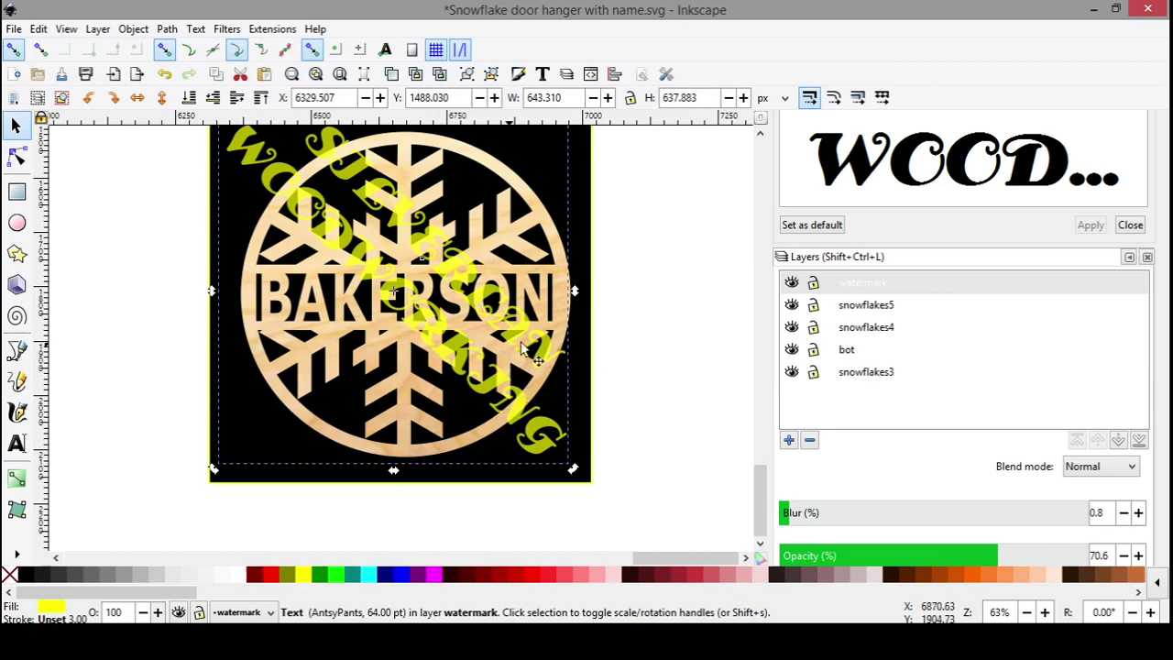
pyautogui.scroll(-1, 629, 370)
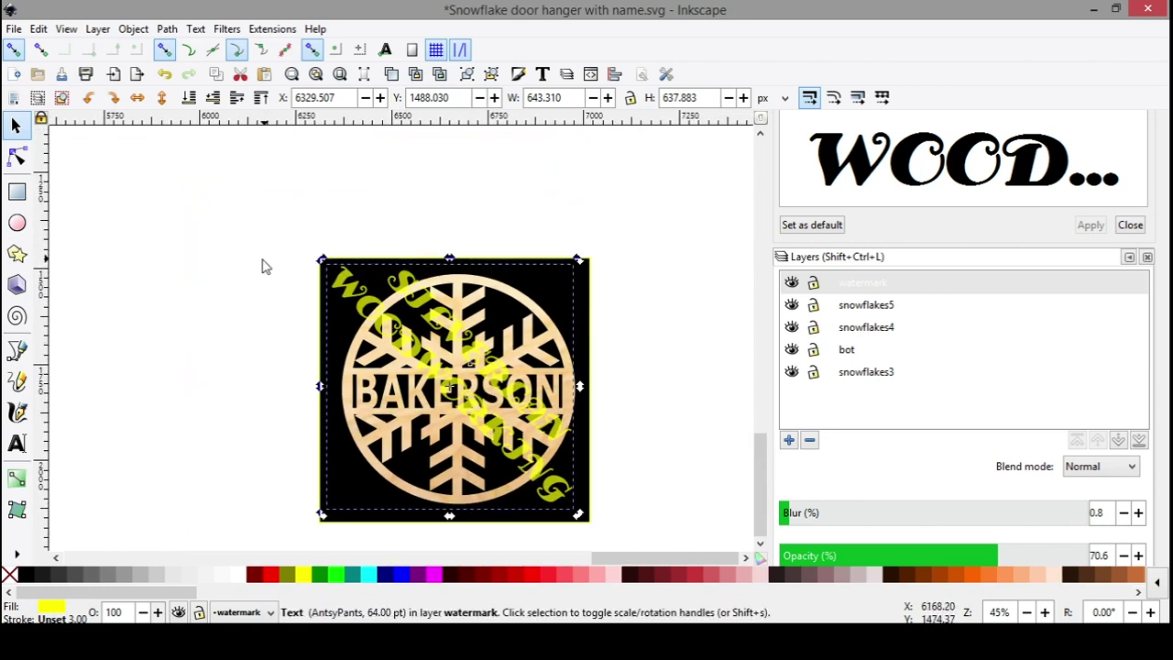
# Export the selected black background, wood snowflake and watermark text together as a PNG named "watermark test"
pyautogui.click(296, 301)
pyautogui.moveTo(280, 235); pyautogui.dragTo(632, 548)
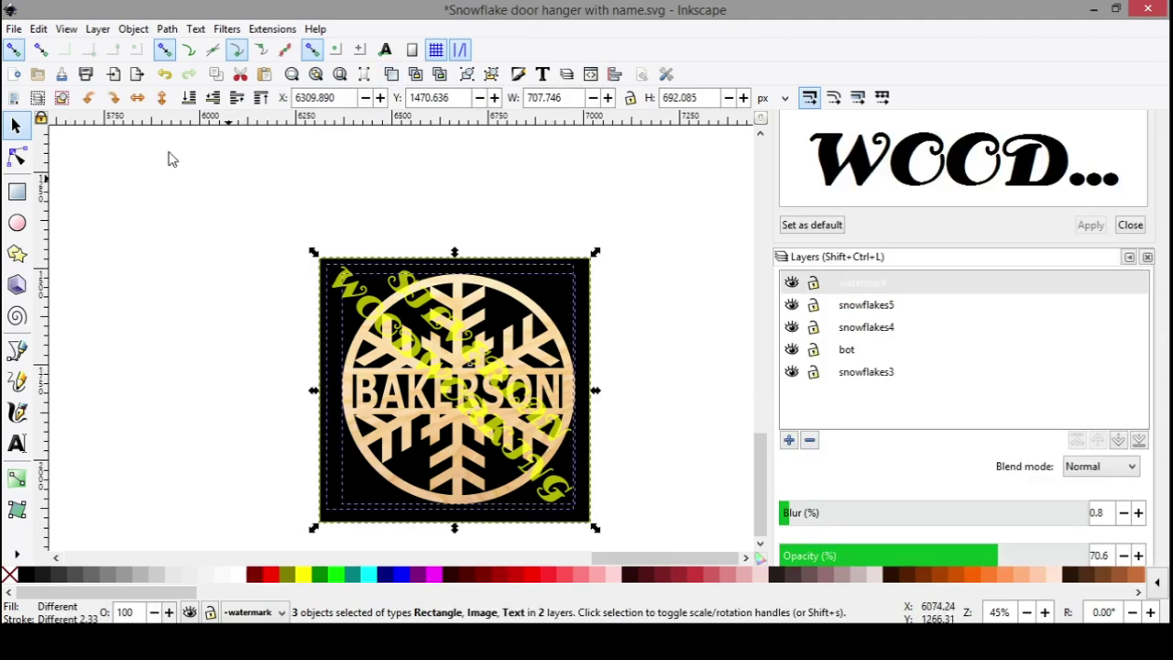
pyautogui.click(13, 28)
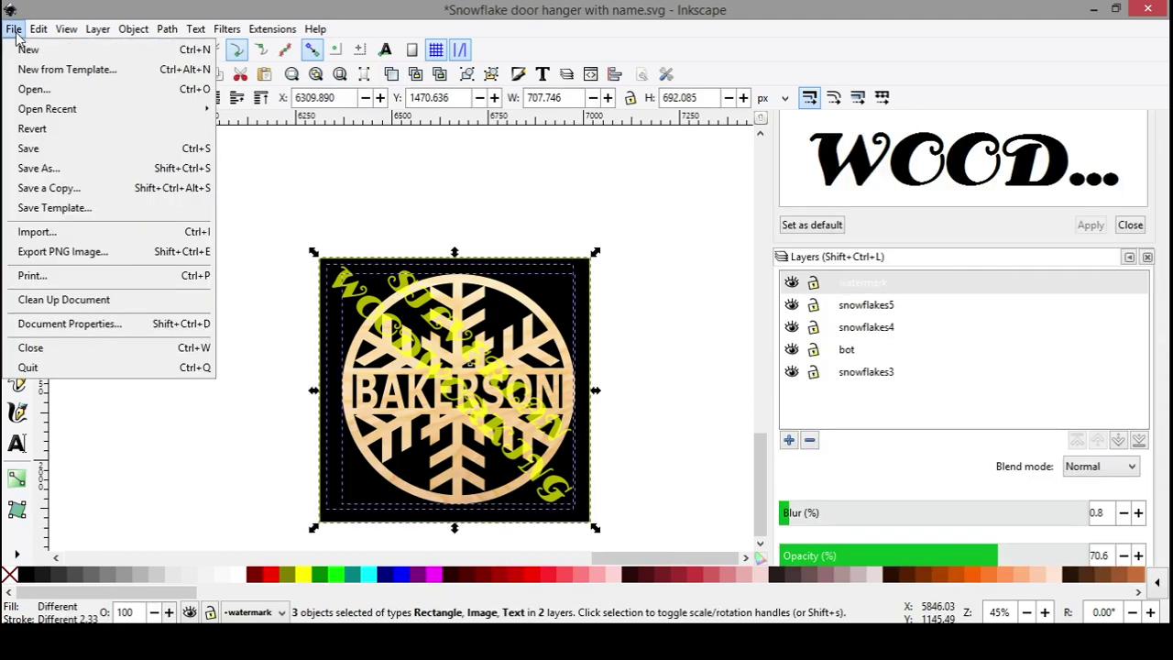
pyautogui.click(79, 252)
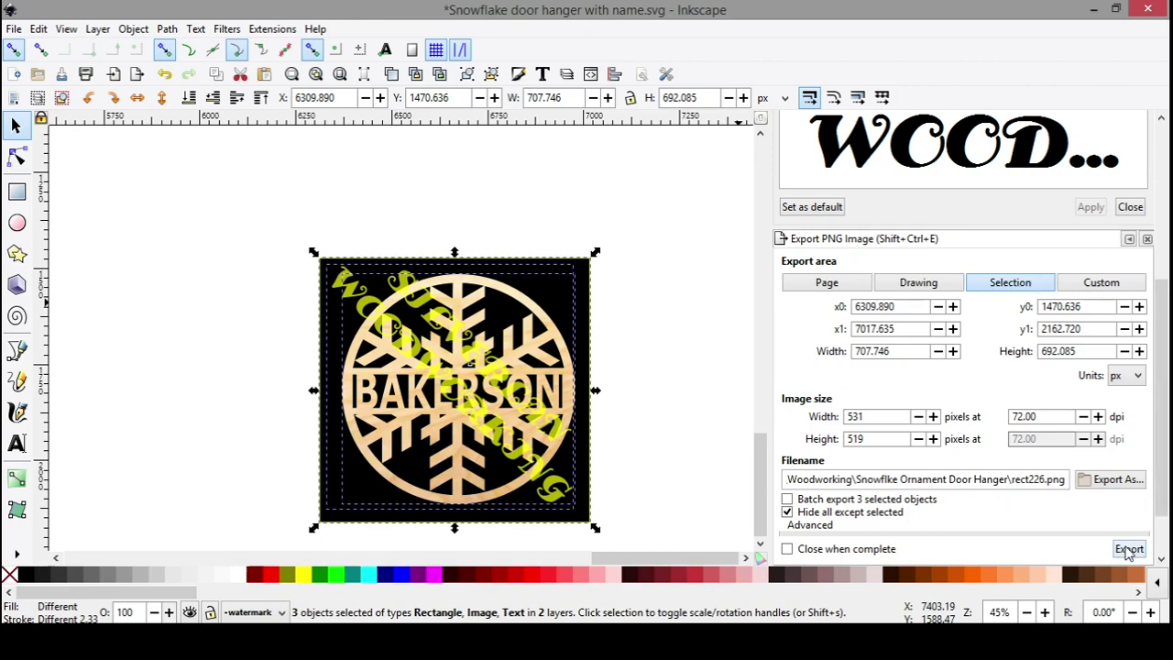
pyautogui.click(1109, 482)
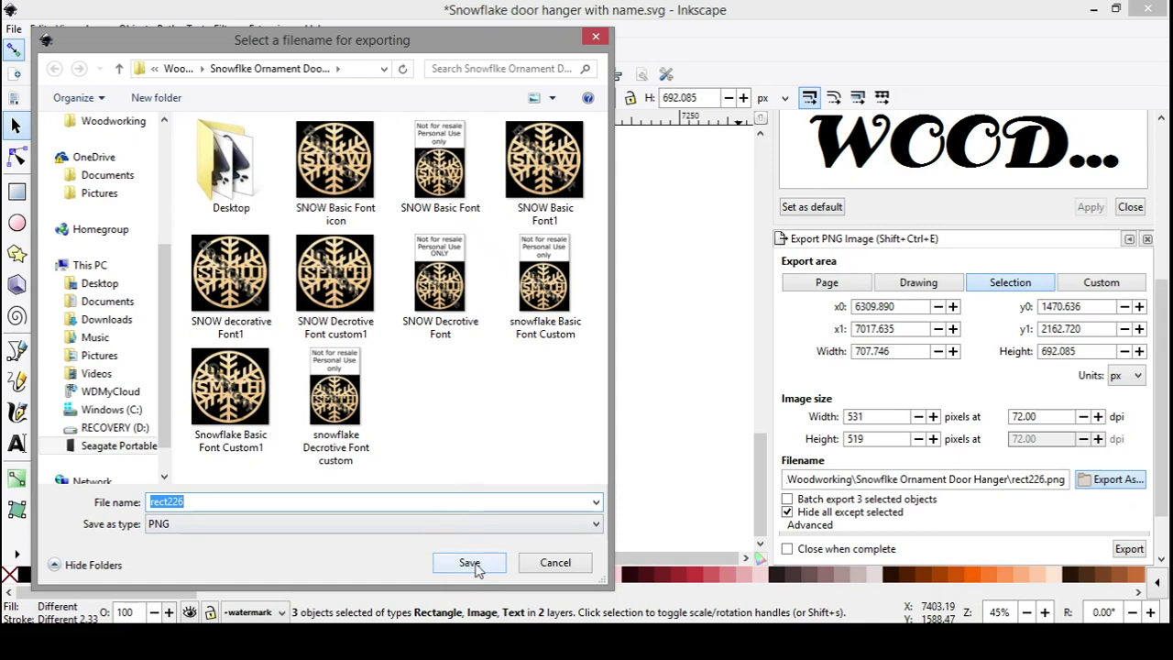
pyautogui.click(208, 508)
pyautogui.press('BackSpace')
pyautogui.write('test')
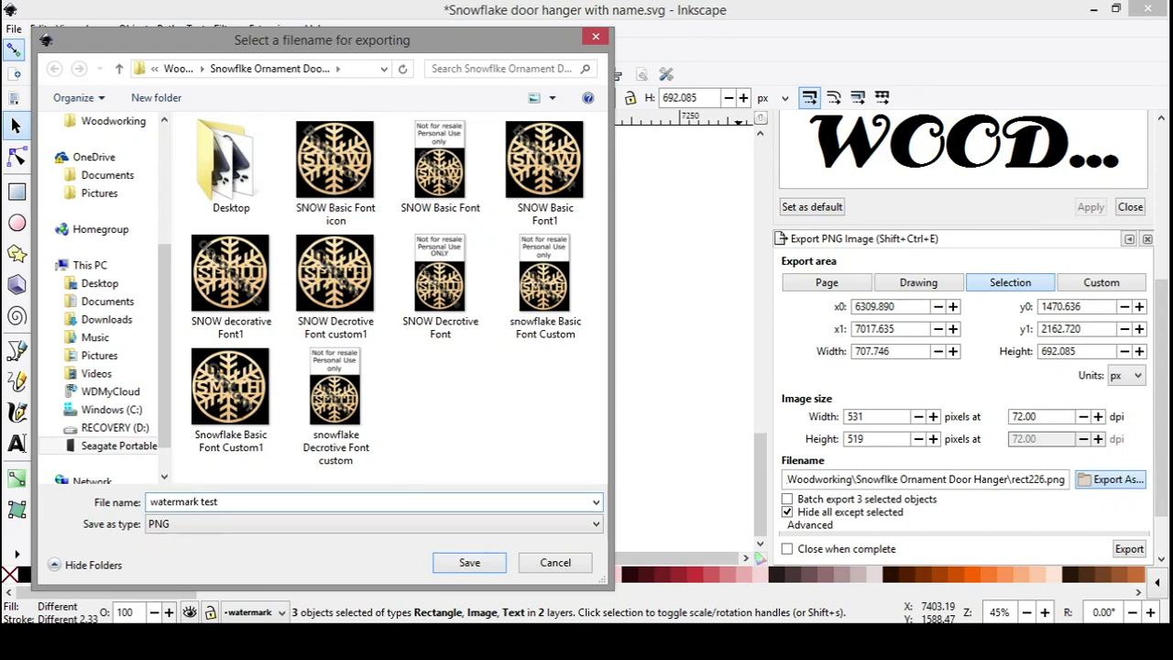
pyautogui.click(467, 562)
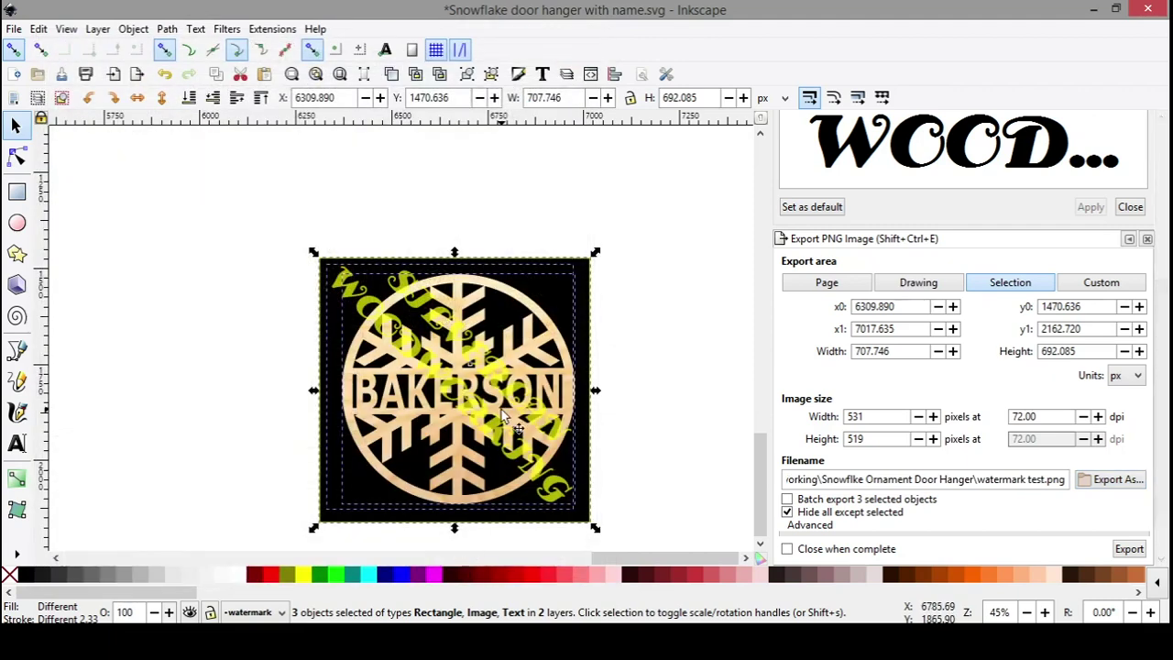
pyautogui.click(1129, 549)
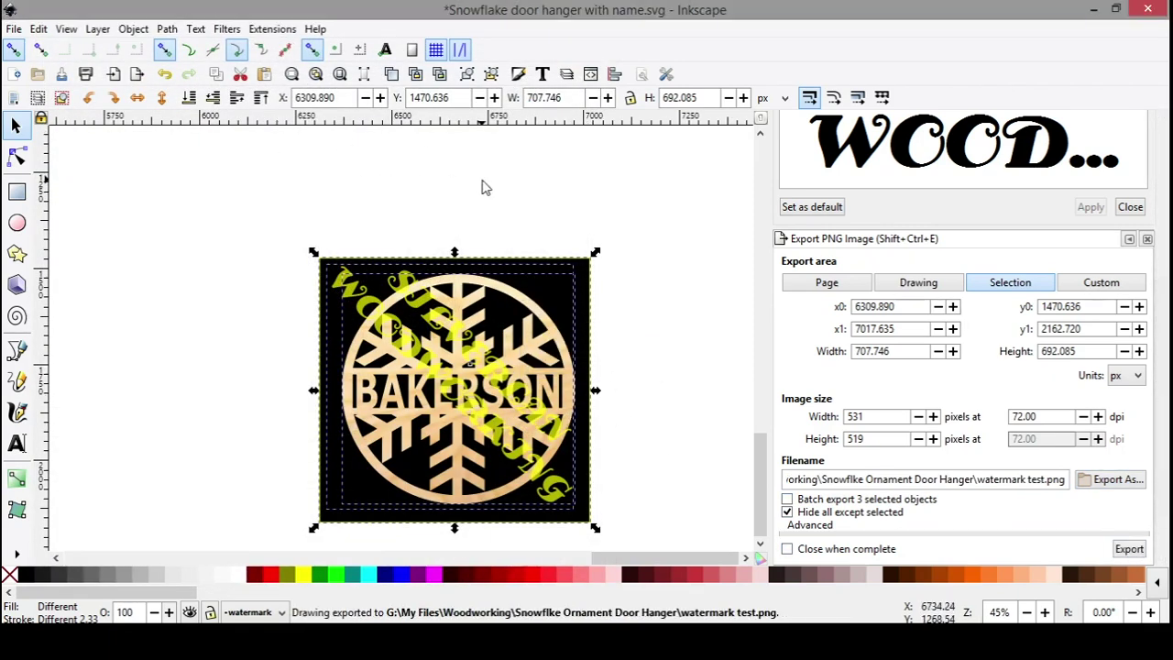
# Import the "watermark test" PNG and place it in the empty area beside the original mockup
pyautogui.hscroll(12, 481, 186)
pyautogui.click(14, 28)
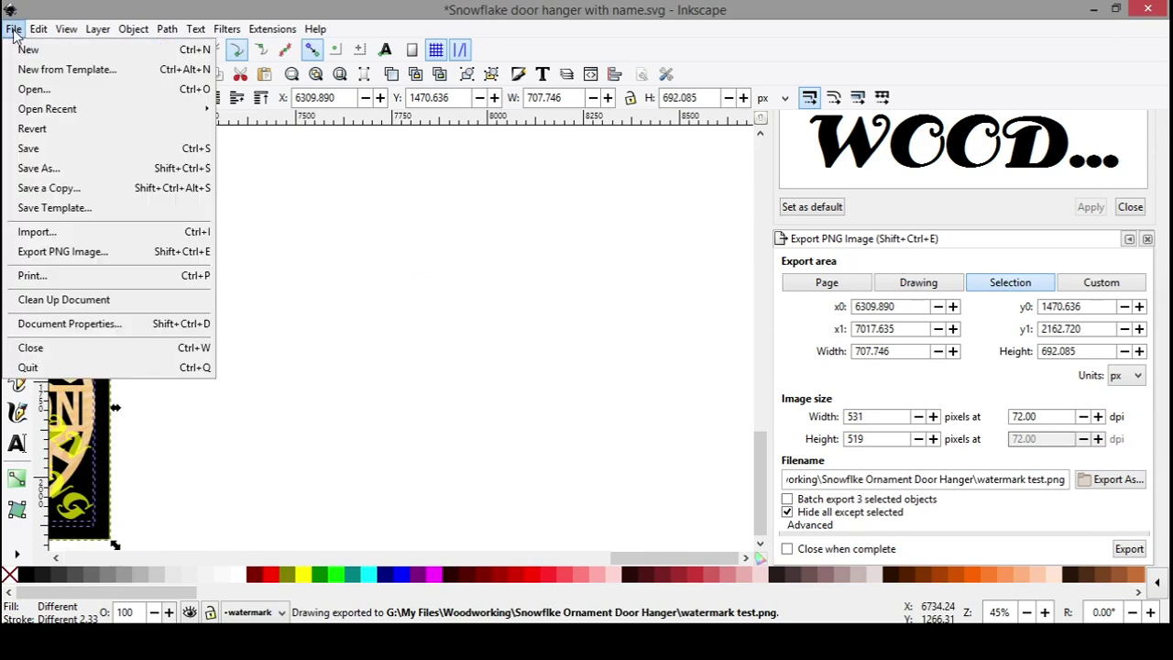
pyautogui.click(52, 236)
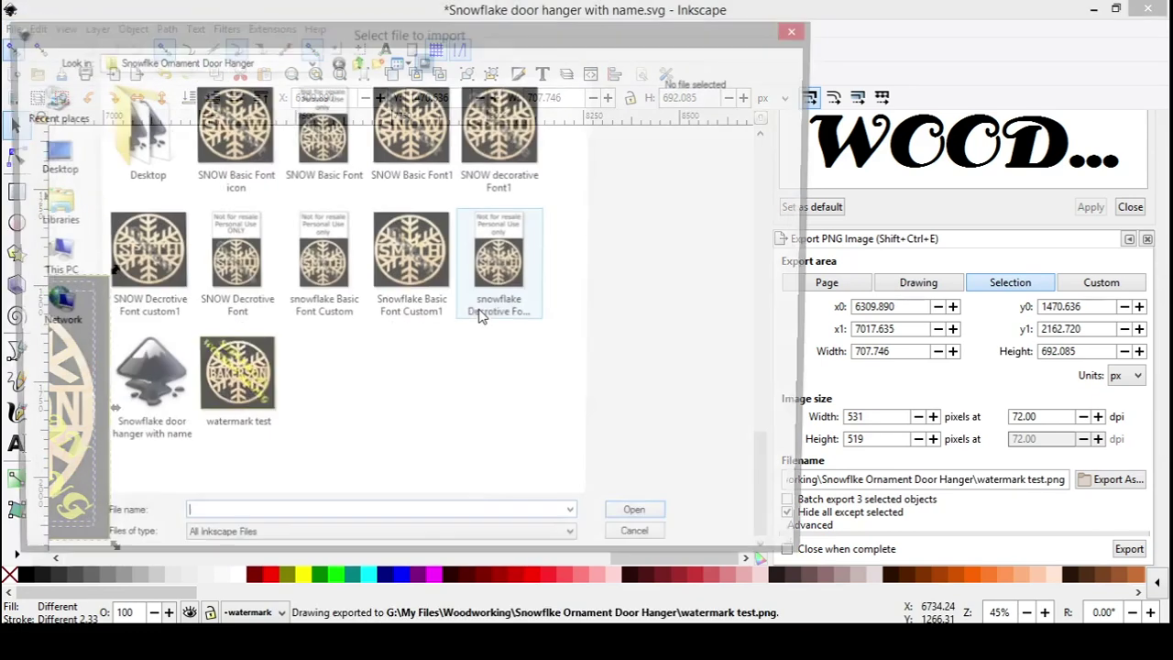
pyautogui.click(230, 380)
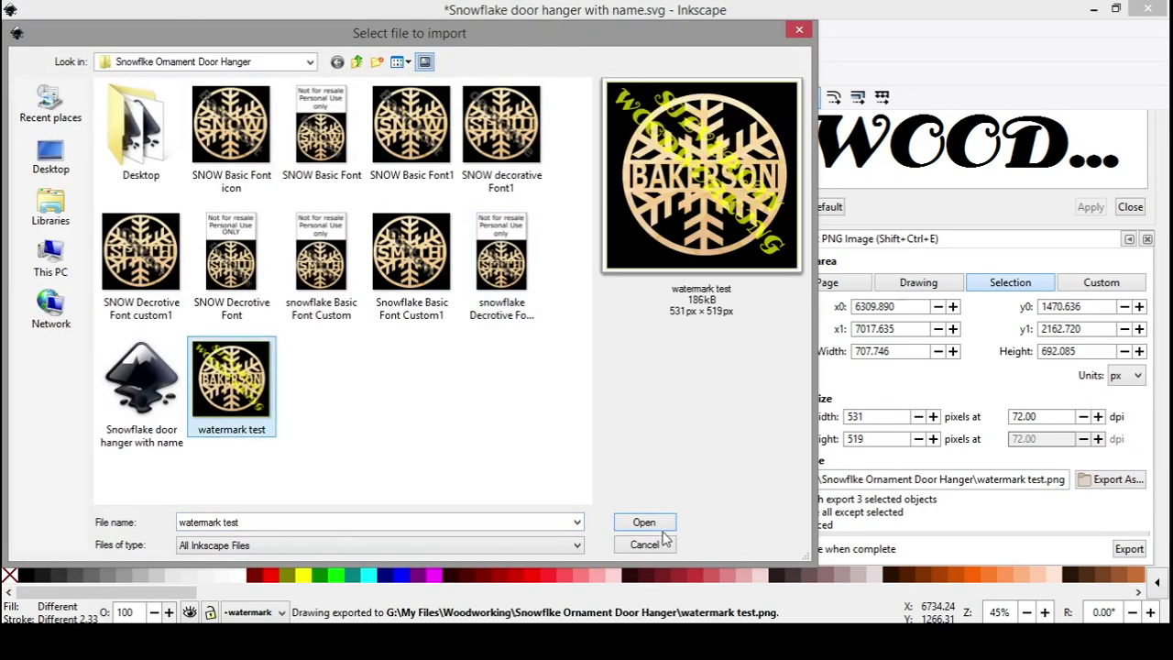
pyautogui.click(645, 522)
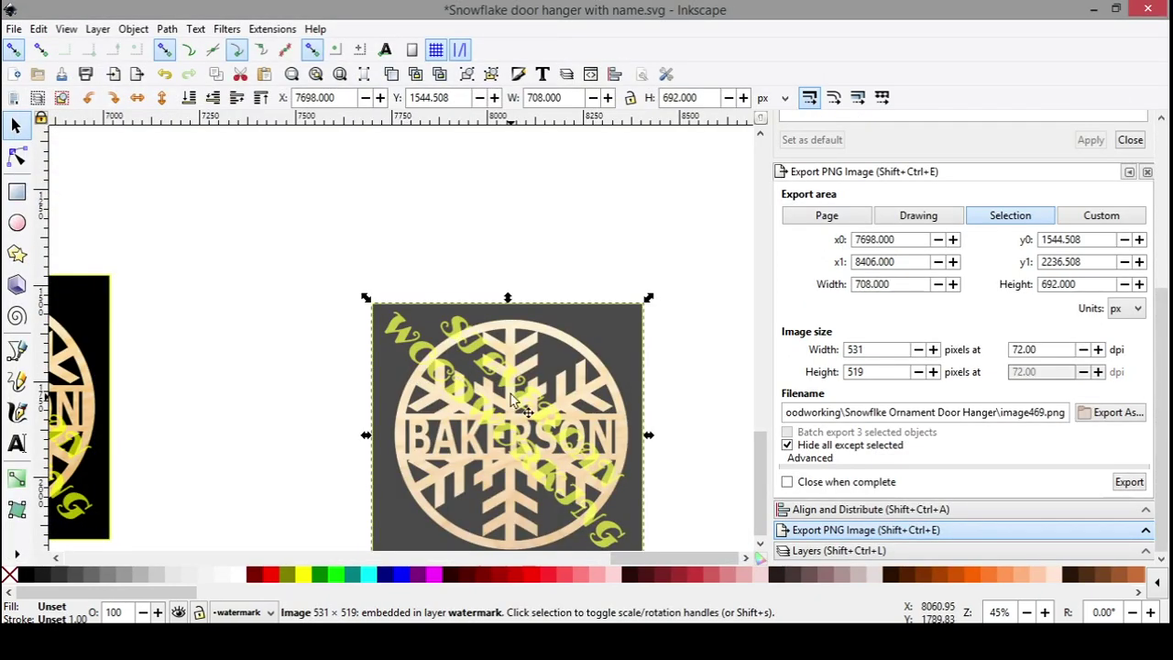
pyautogui.moveTo(525, 353); pyautogui.dragTo(455, 244)
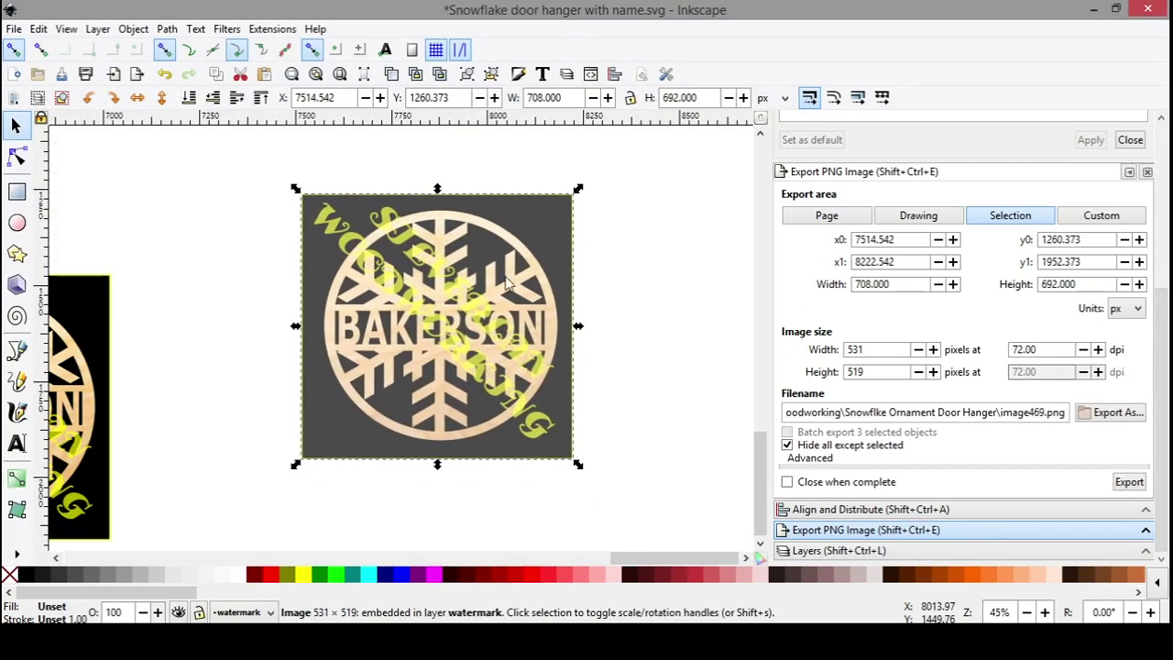
# Move the imported "watermark test" image from the watermark layer to the bot layer
pyautogui.click(620, 332)
pyautogui.click(541, 233)
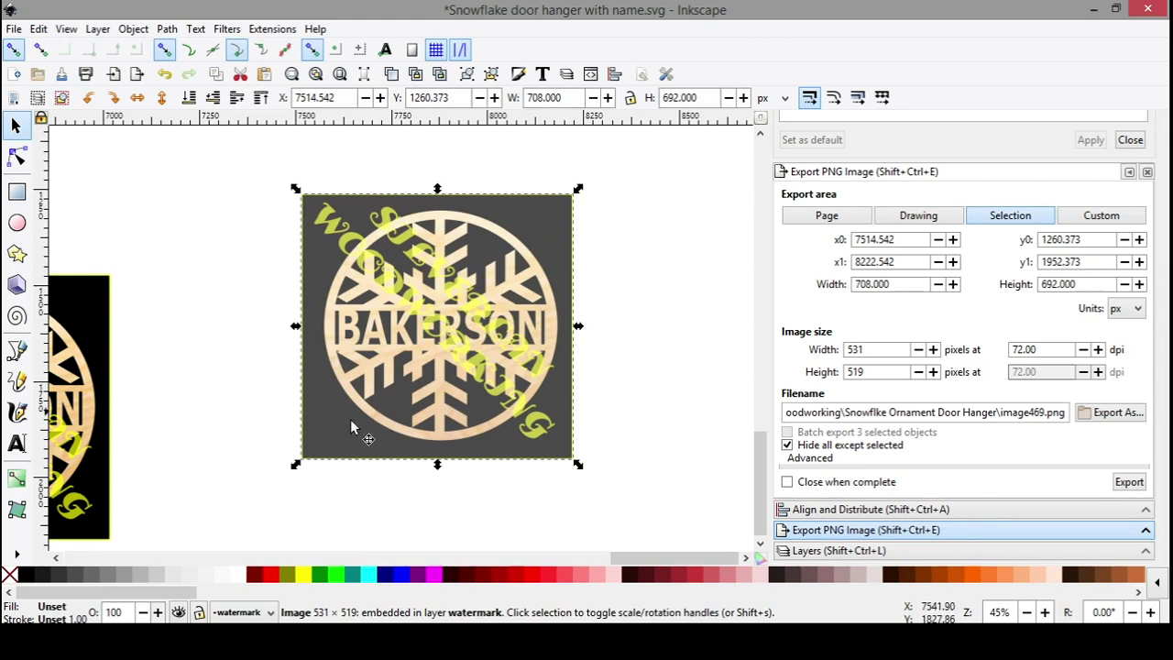
pyautogui.moveTo(152, 318); pyautogui.dragTo(202, 310)
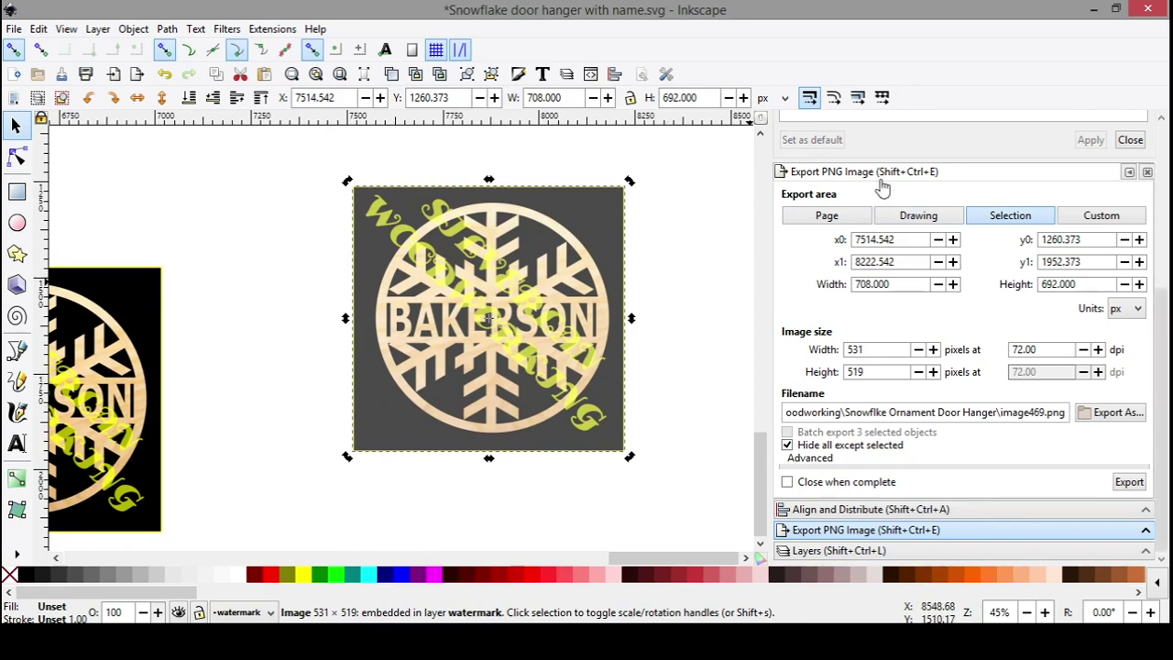
pyautogui.hotkey('shift', 'ctrl', 'l')
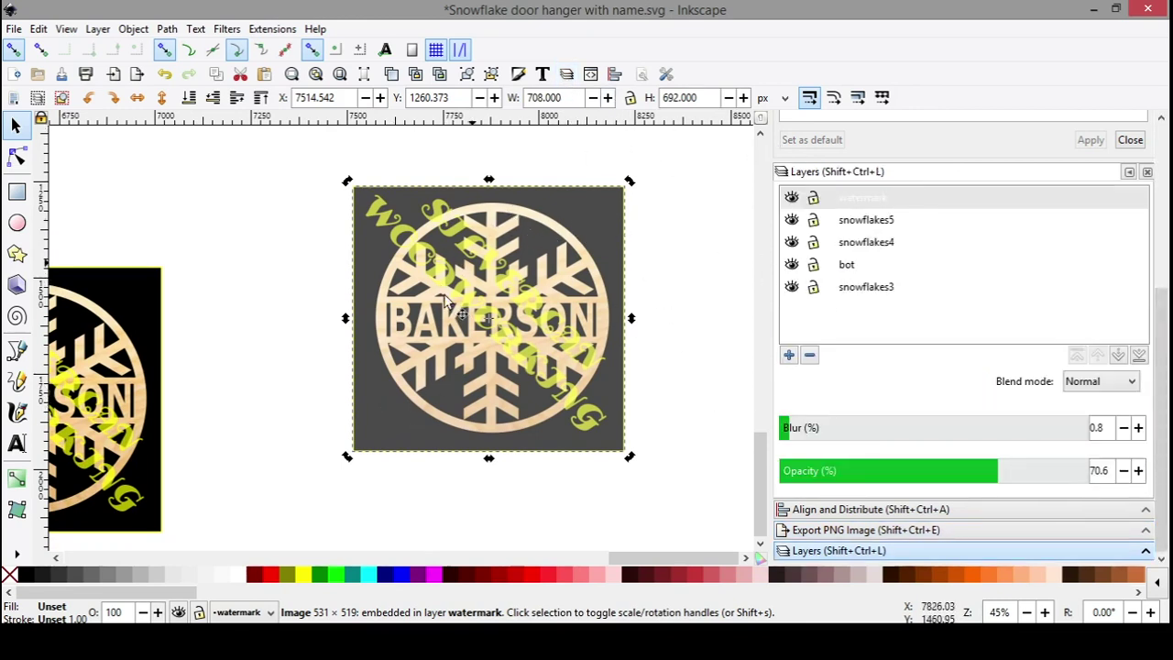
pyautogui.rightClick(574, 222)
pyautogui.click(612, 393)
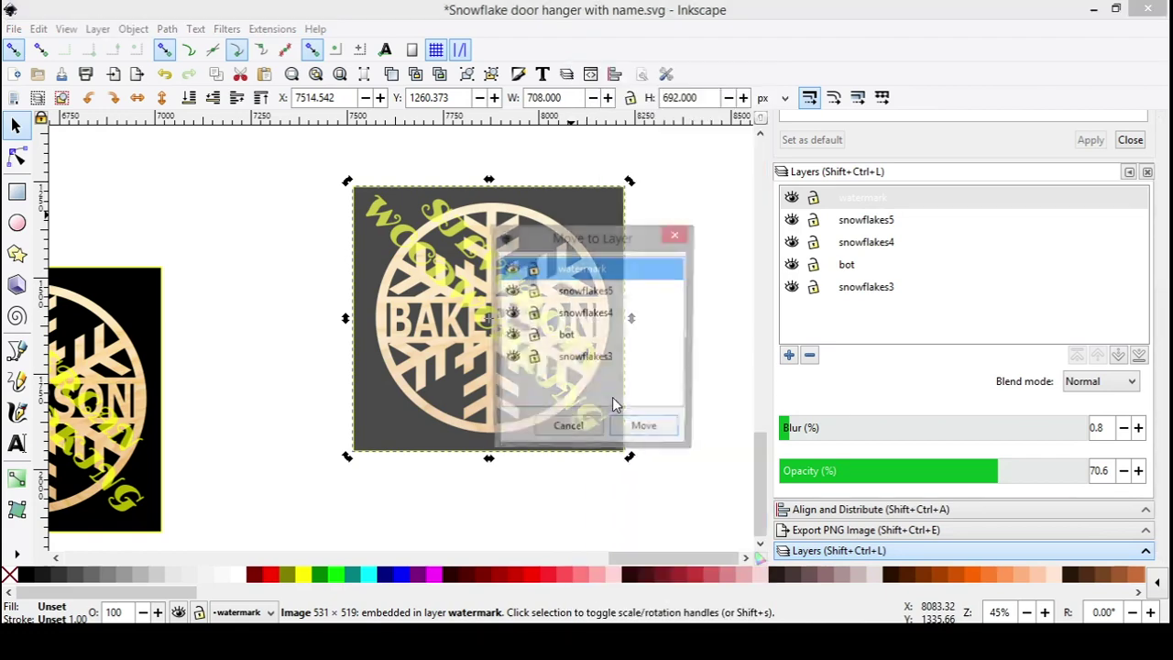
pyautogui.click(567, 337)
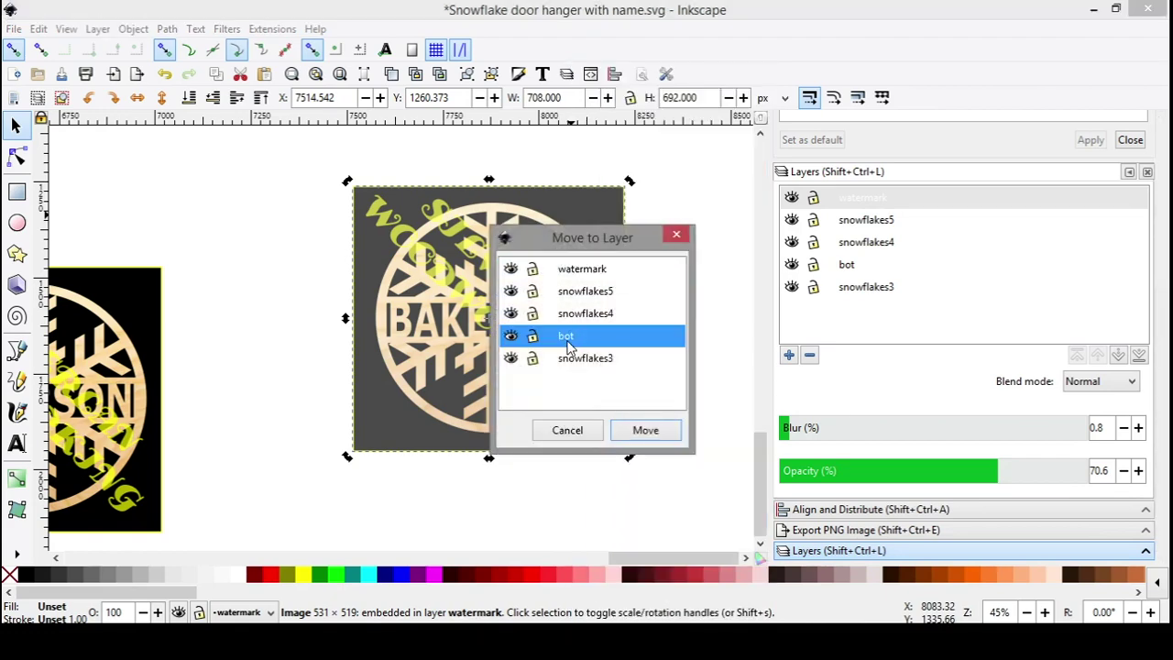
pyautogui.click(644, 431)
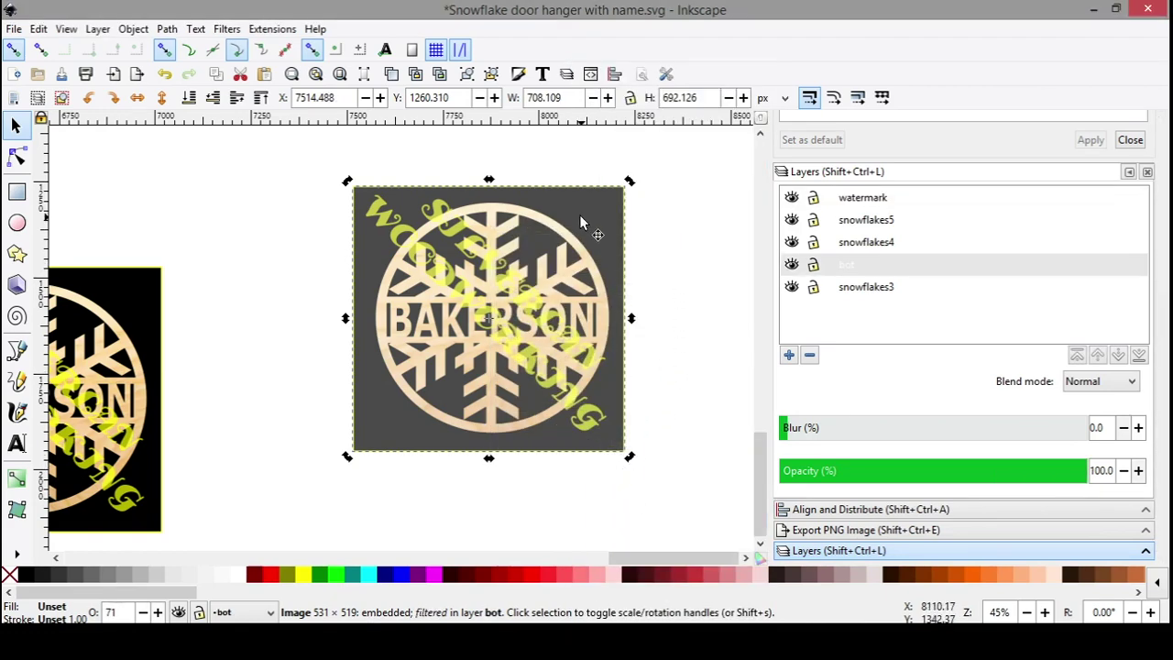
# Delete the greyed imported image and import the "watermark test" PNG again directly into the bot layer
pyautogui.moveTo(559, 223); pyautogui.dragTo(567, 311)
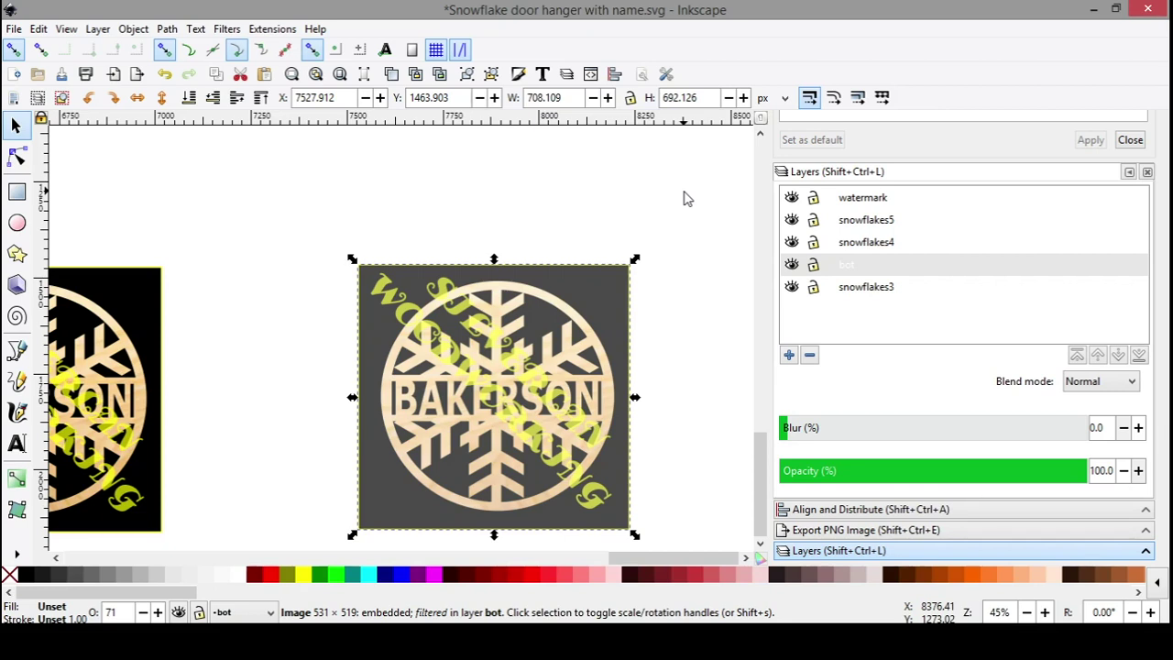
pyautogui.press('Delete')
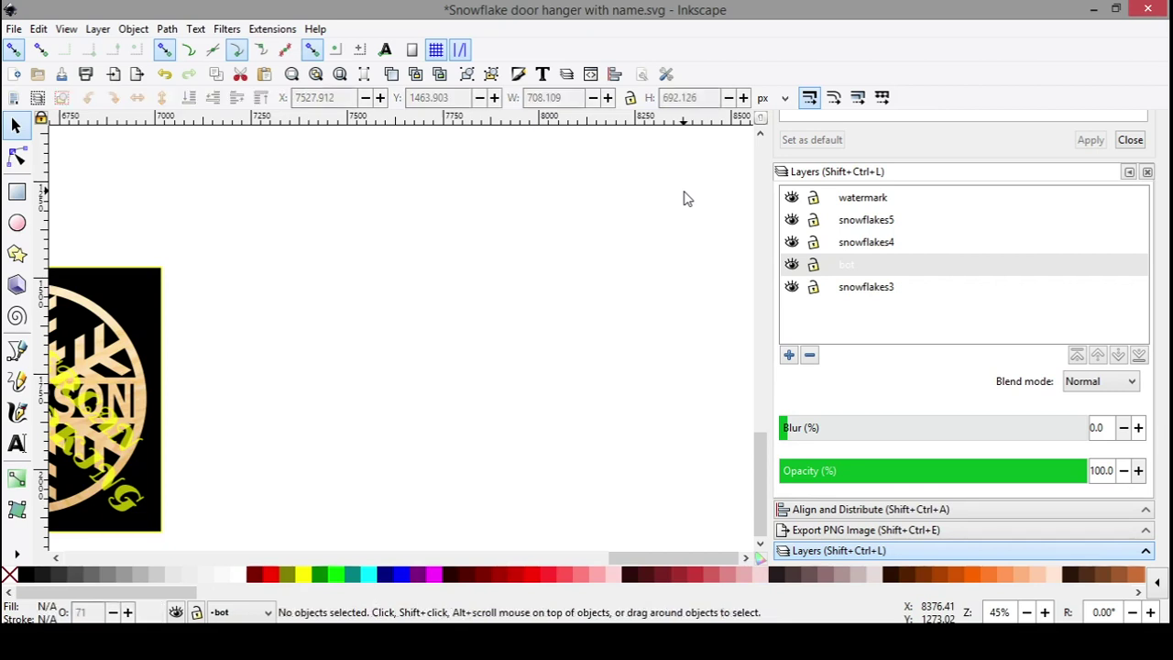
pyautogui.click(14, 28)
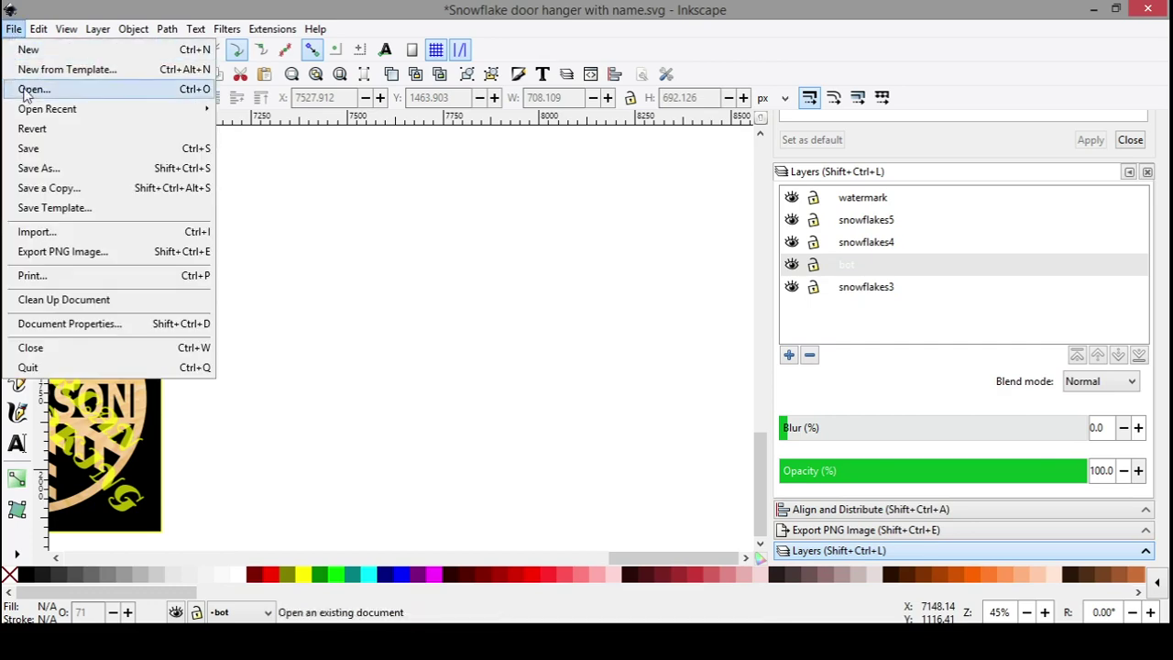
pyautogui.click(64, 232)
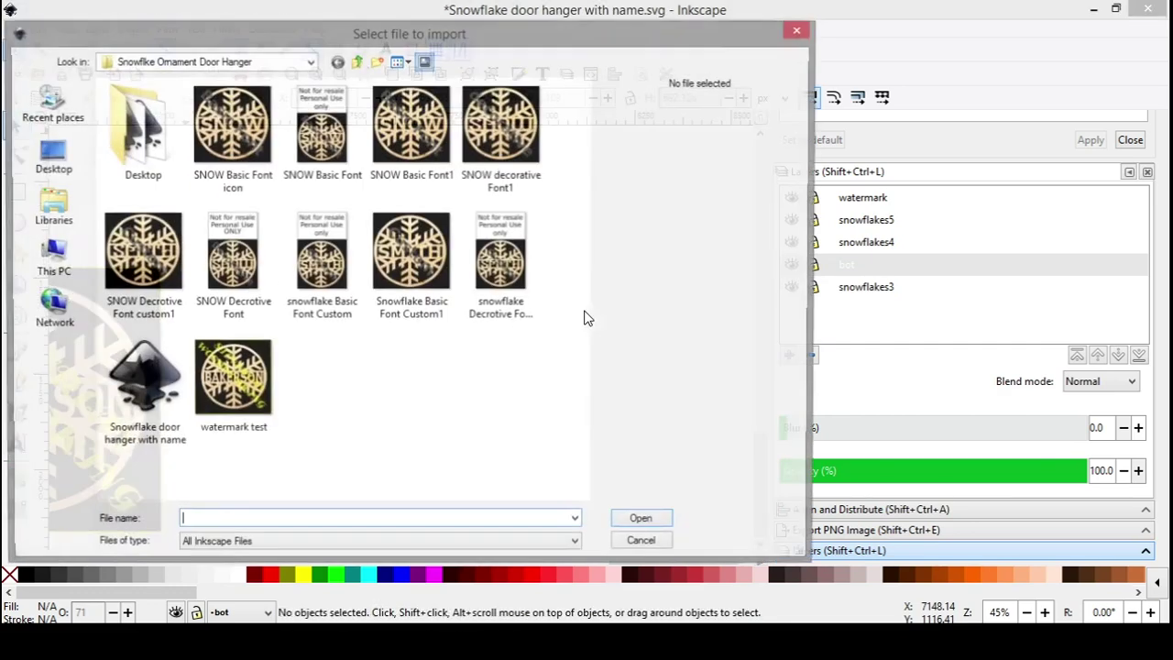
pyautogui.click(270, 419)
pyautogui.click(642, 523)
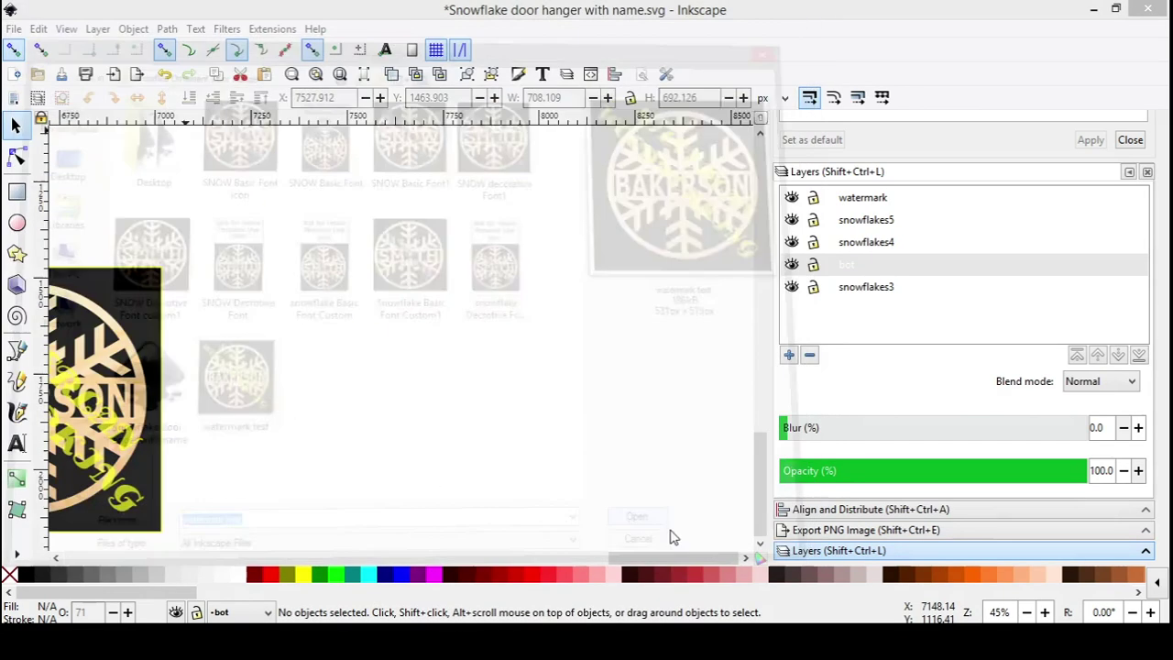
pyautogui.moveTo(575, 386); pyautogui.dragTo(461, 274)
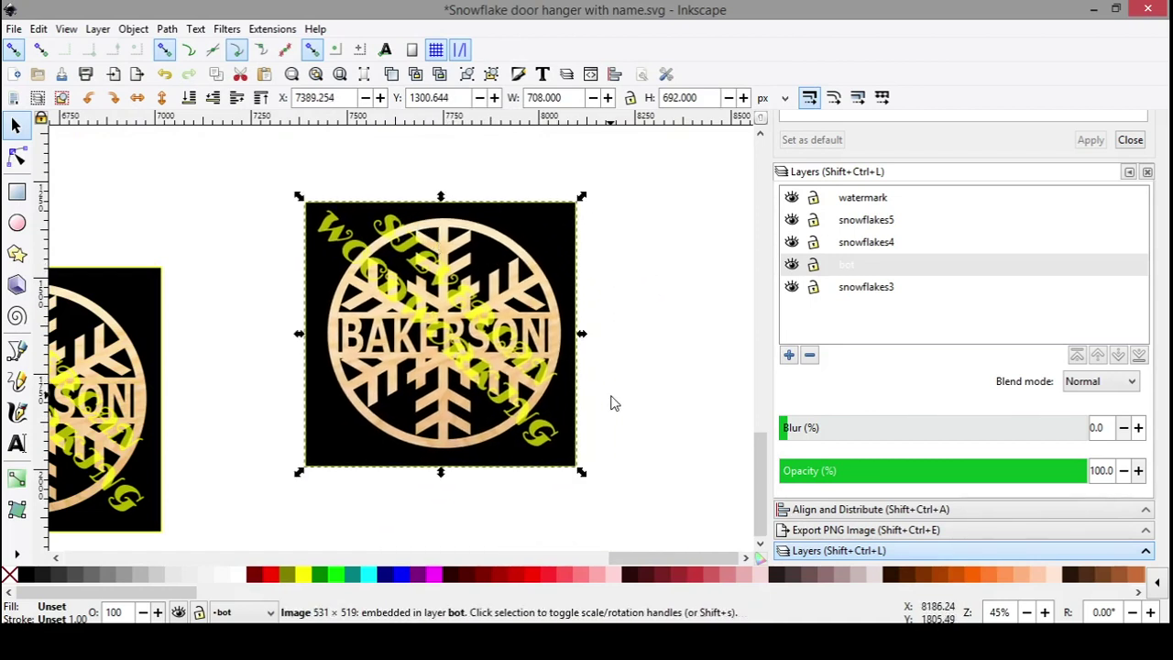
# Place the newly imported image beside the original mockup, leaving a clear gap between them
pyautogui.moveTo(647, 426); pyautogui.dragTo(535, 450)
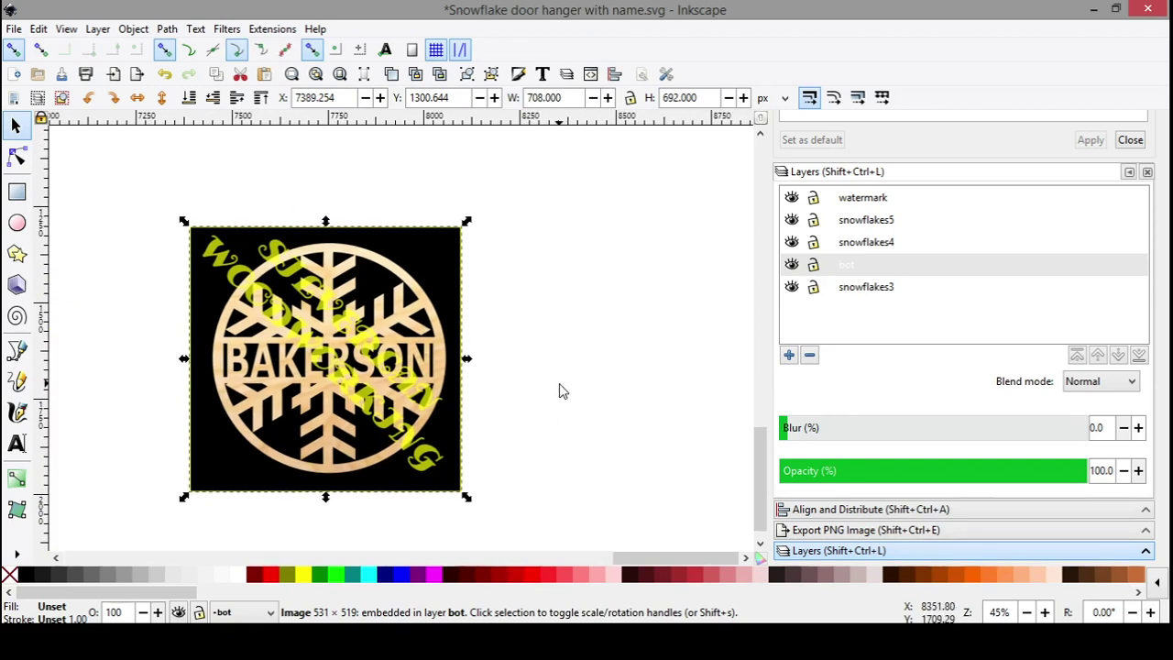
pyautogui.moveTo(383, 321); pyautogui.dragTo(432, 303)
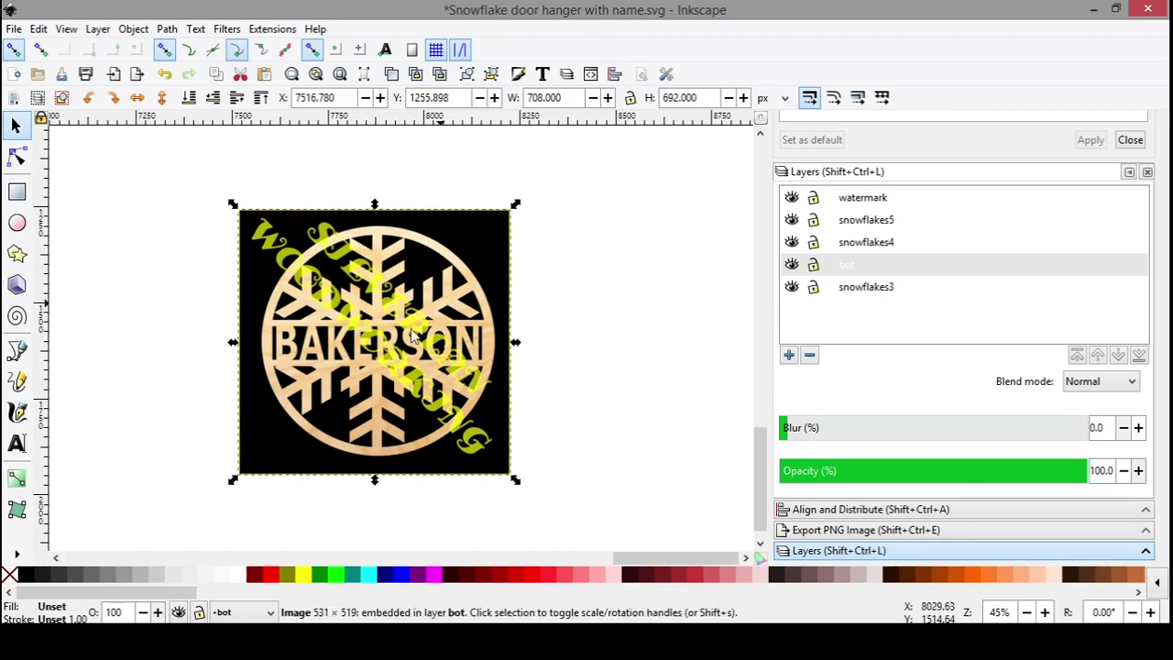
pyautogui.moveTo(194, 382); pyautogui.dragTo(435, 326)
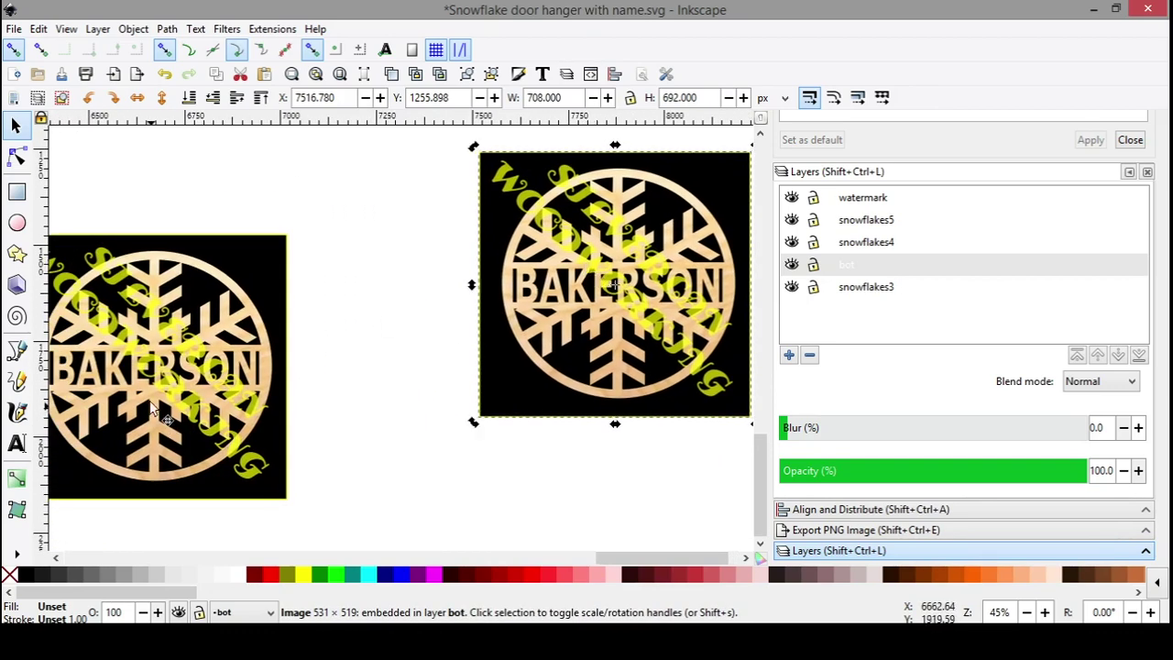
pyautogui.click(162, 395)
pyautogui.click(240, 327)
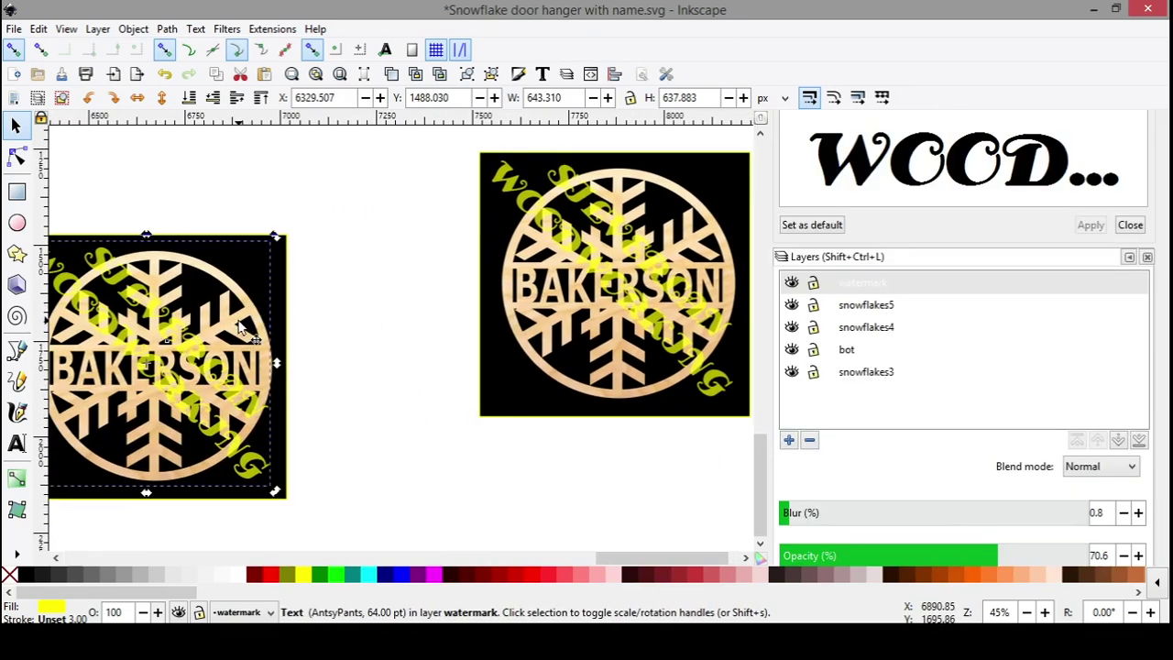
pyautogui.click(283, 303)
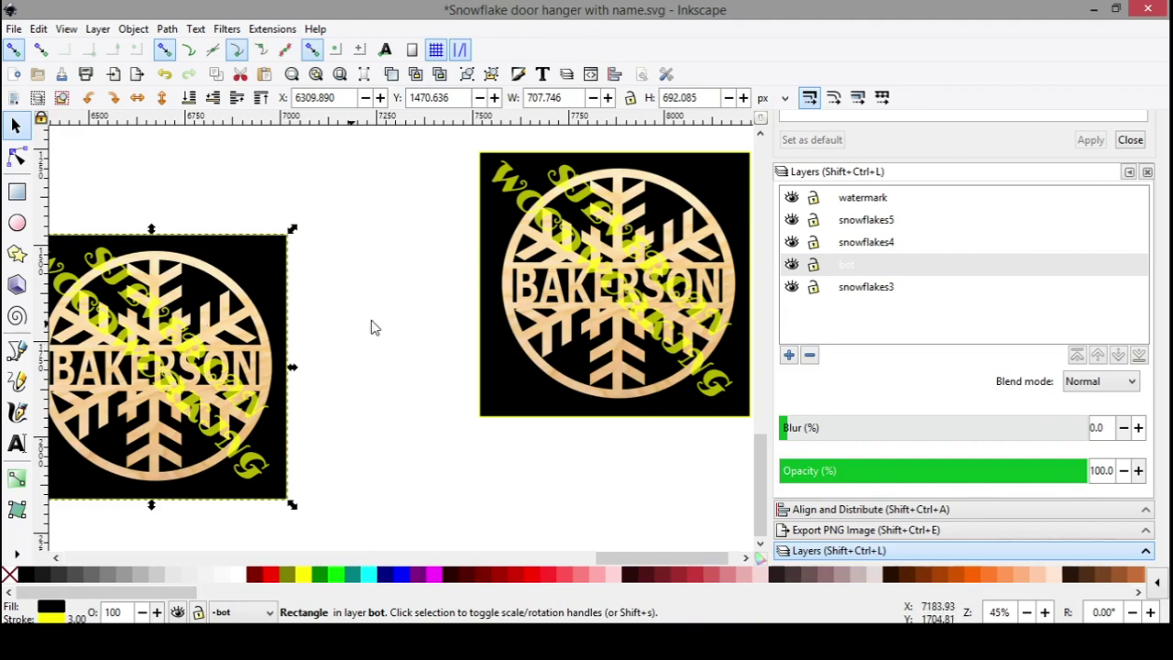
pyautogui.click(619, 290)
pyautogui.moveTo(620, 289); pyautogui.dragTo(547, 364)
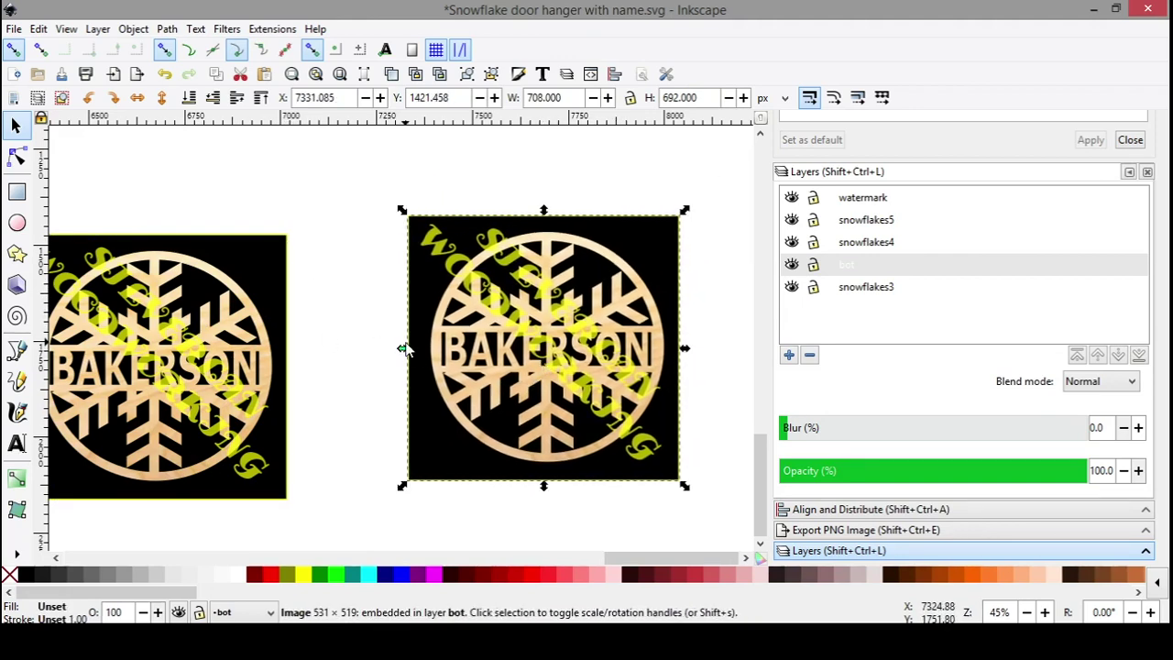
# Trace the imported image as a single-scan brightness cutoff with threshold 0.450 and move the traced path off the image into empty space
pyautogui.moveTo(403, 348); pyautogui.dragTo(309, 354)
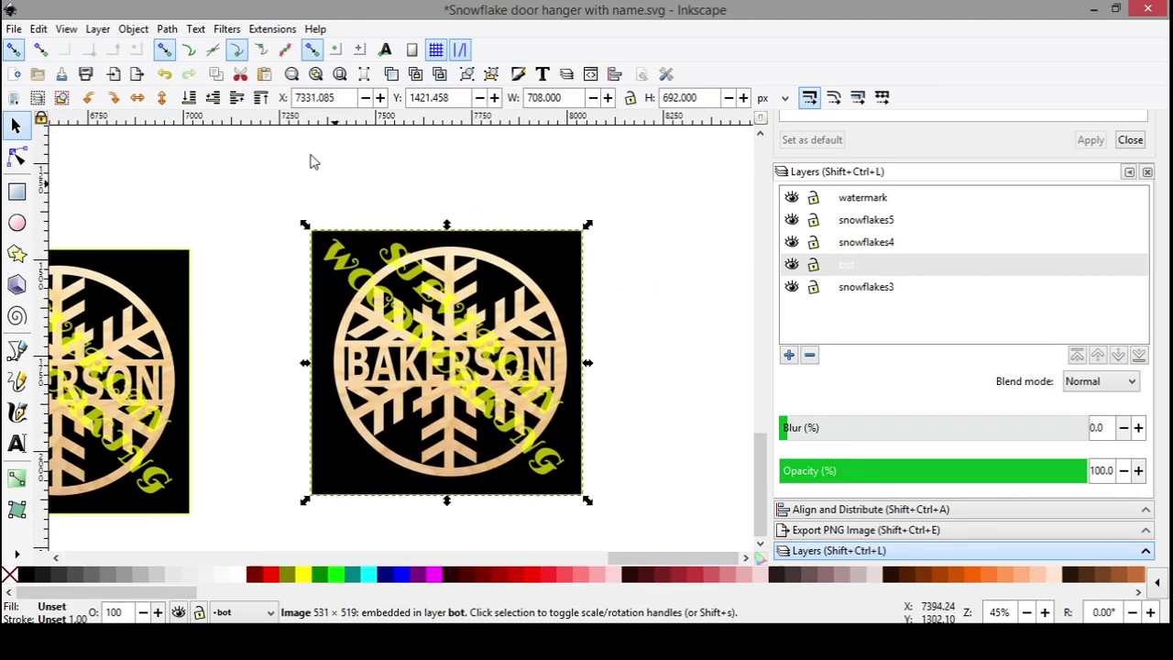
pyautogui.click(166, 29)
pyautogui.click(167, 29)
pyautogui.rightClick(458, 341)
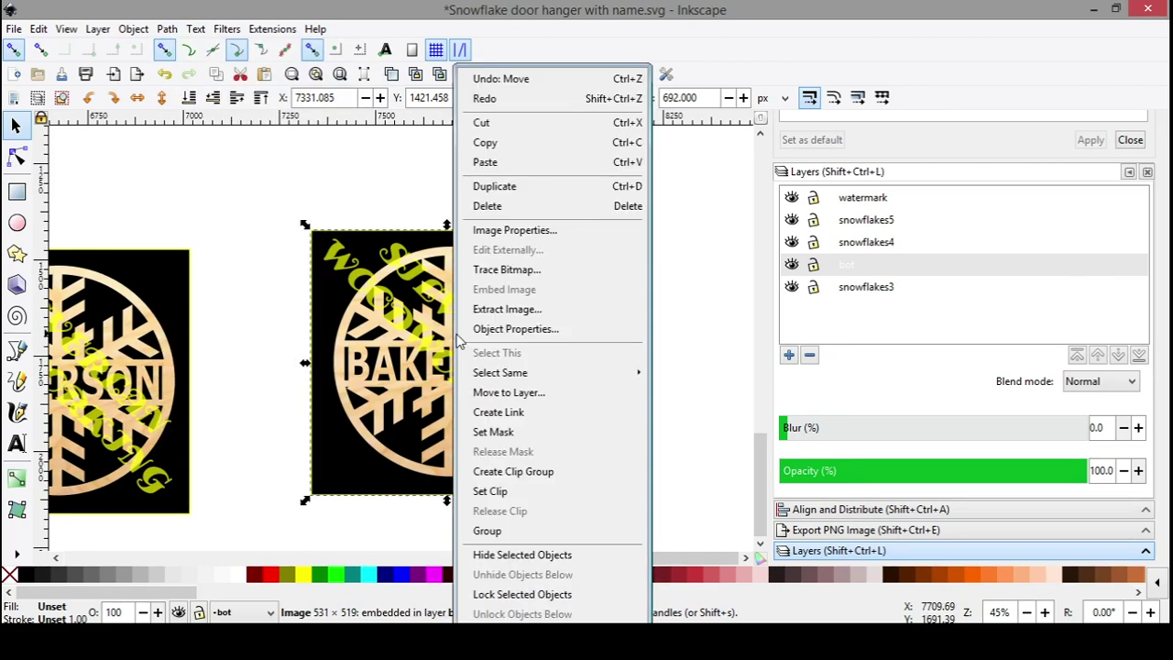
pyautogui.click(507, 269)
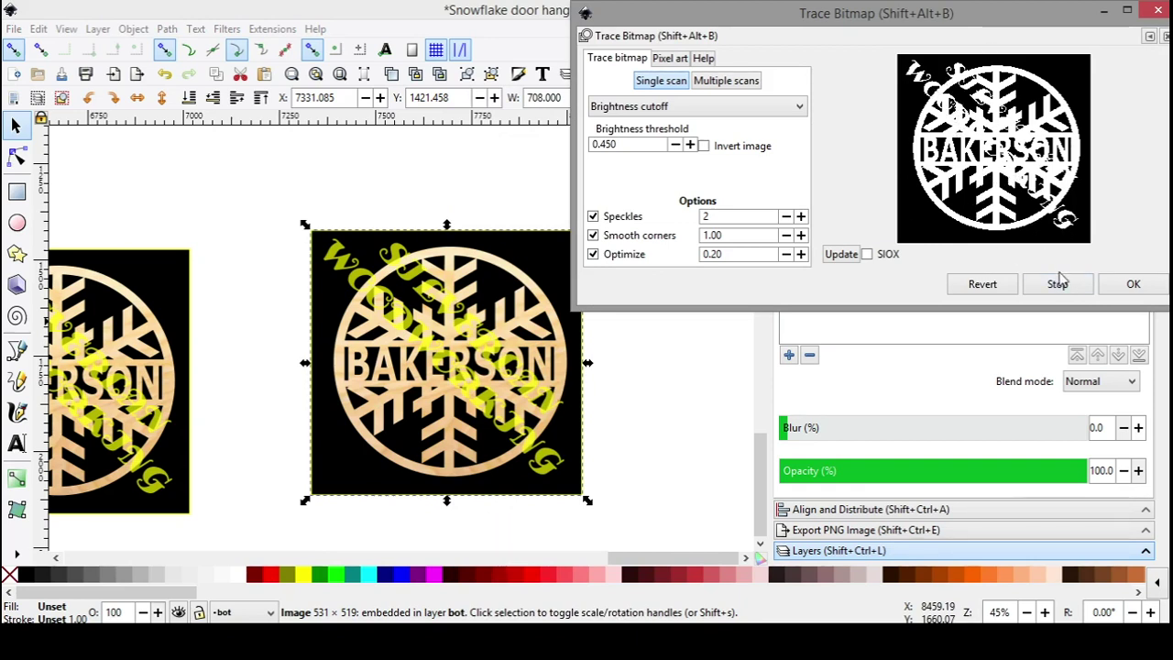
pyautogui.click(1132, 284)
pyautogui.moveTo(687, 427); pyautogui.dragTo(410, 322)
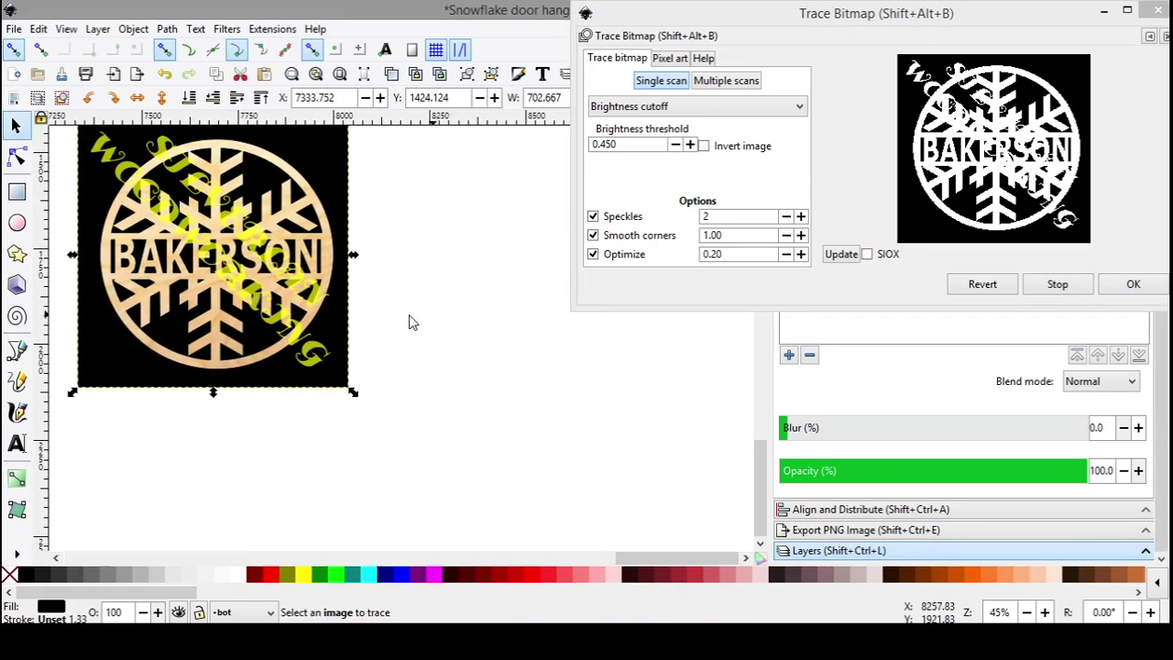
pyautogui.moveTo(329, 284); pyautogui.dragTo(646, 440)
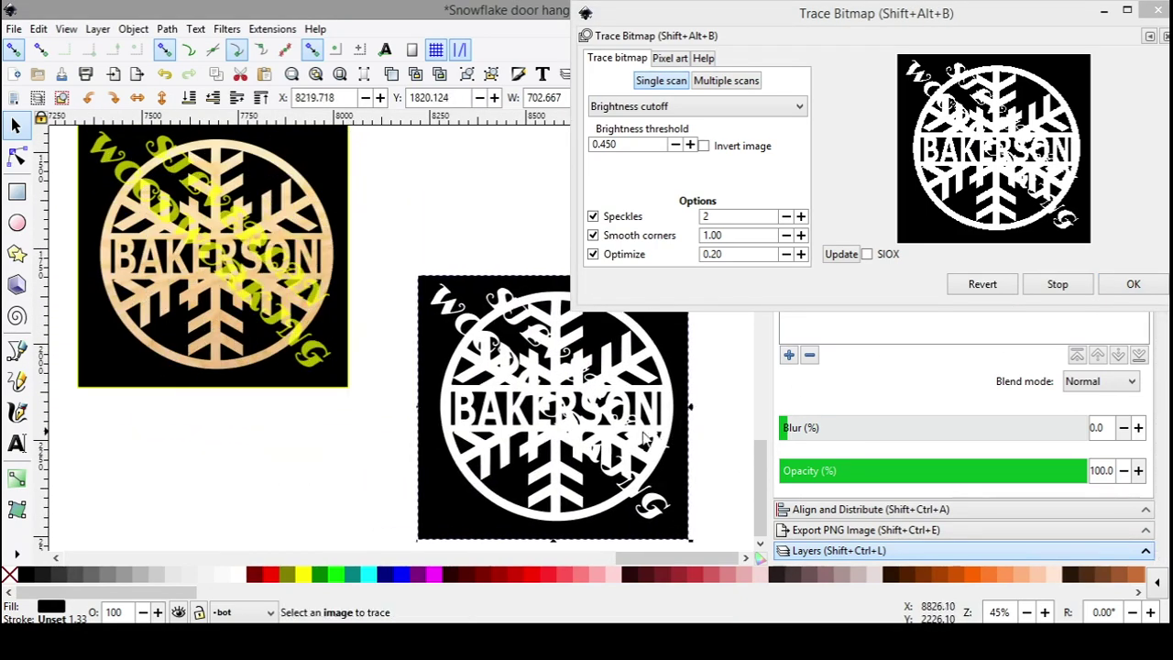
pyautogui.moveTo(378, 428); pyautogui.dragTo(248, 363)
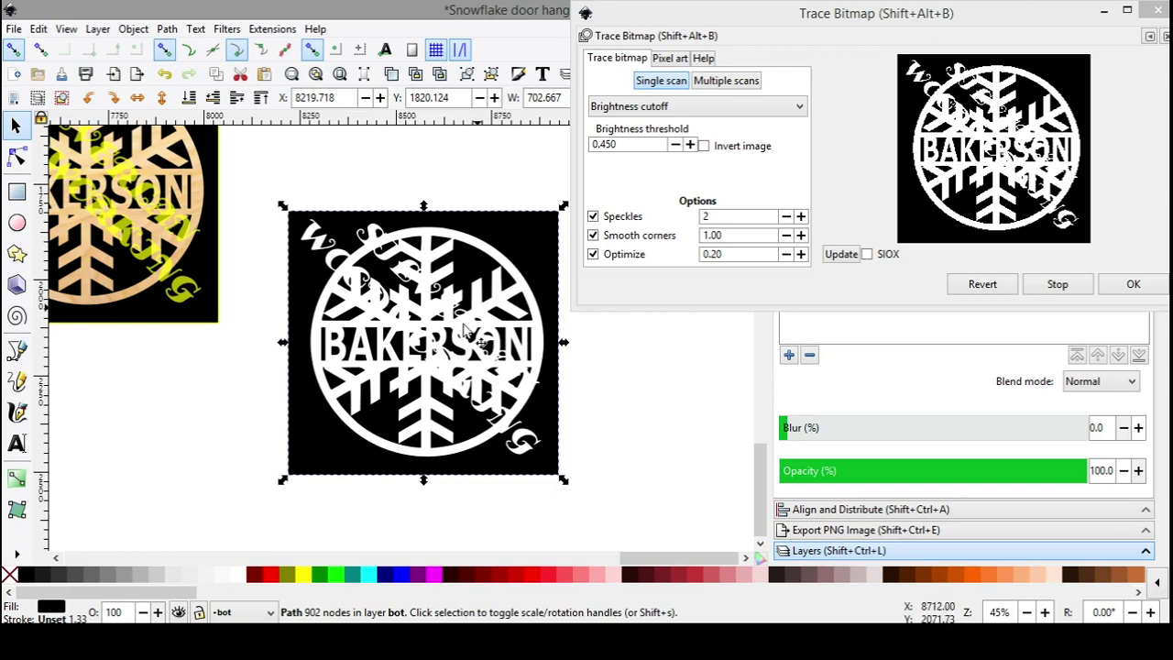
# Close the bitmap tracing settings and delete the black traced path
pyautogui.click(1157, 11)
pyautogui.moveTo(365, 410); pyautogui.dragTo(463, 459)
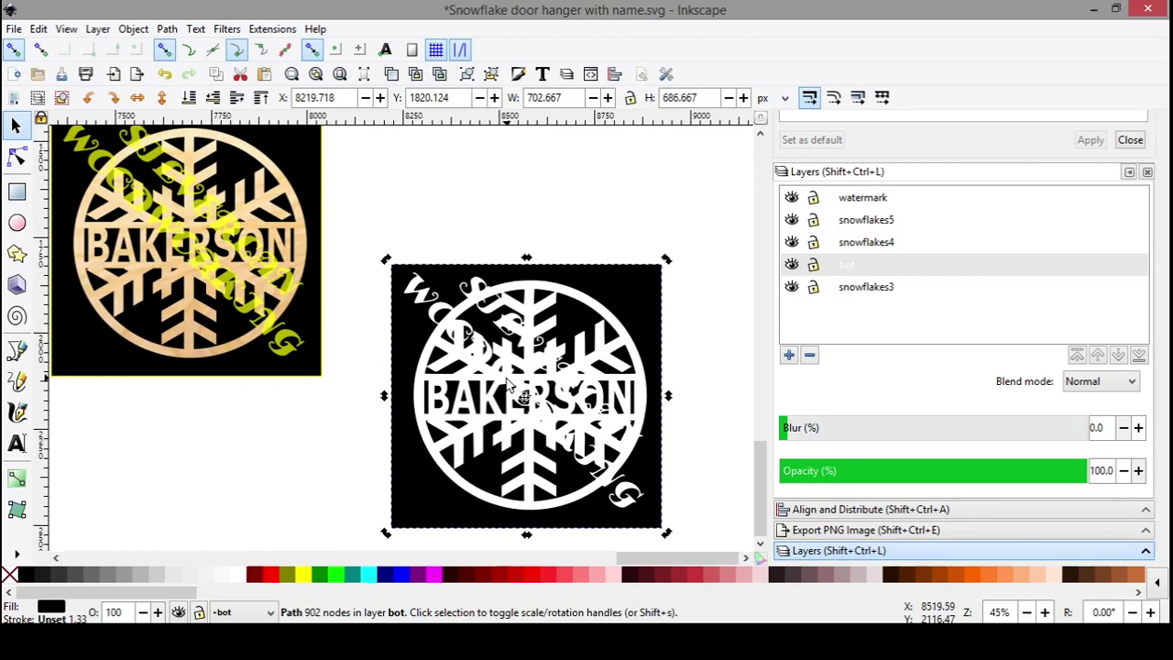
pyautogui.press('Delete')
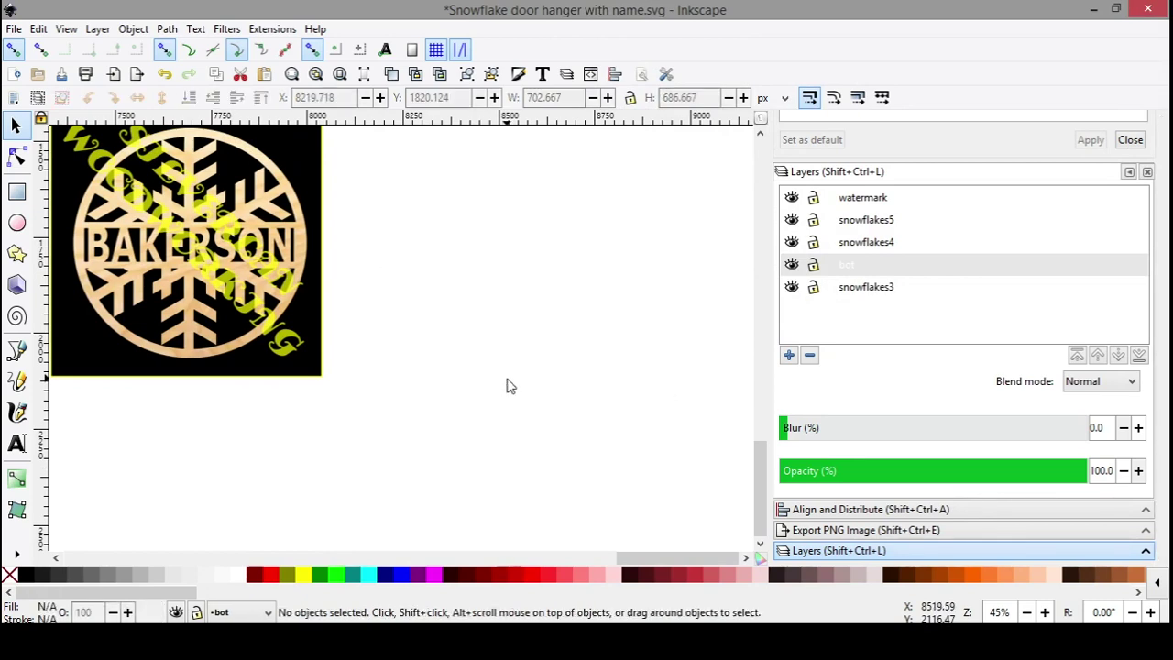
# Compare the original mockup with the imported image and preview a bitmap trace of the imported one without applying it
pyautogui.moveTo(281, 399); pyautogui.dragTo(552, 467)
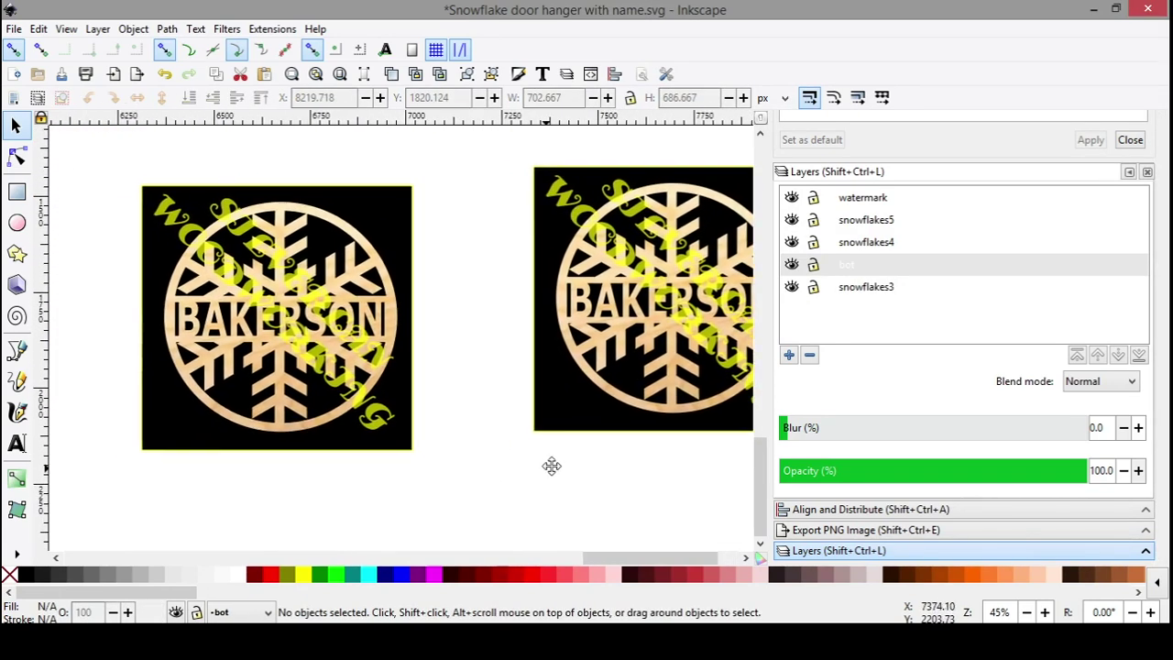
pyautogui.moveTo(502, 424); pyautogui.dragTo(562, 449)
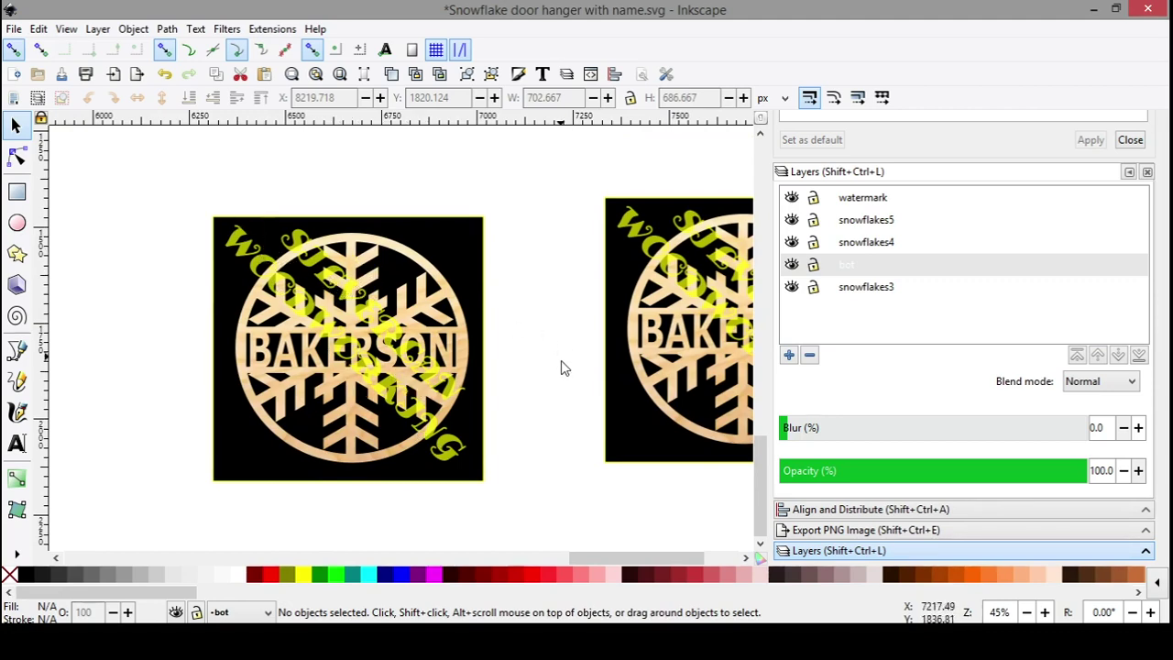
pyautogui.moveTo(558, 366); pyautogui.dragTo(236, 319)
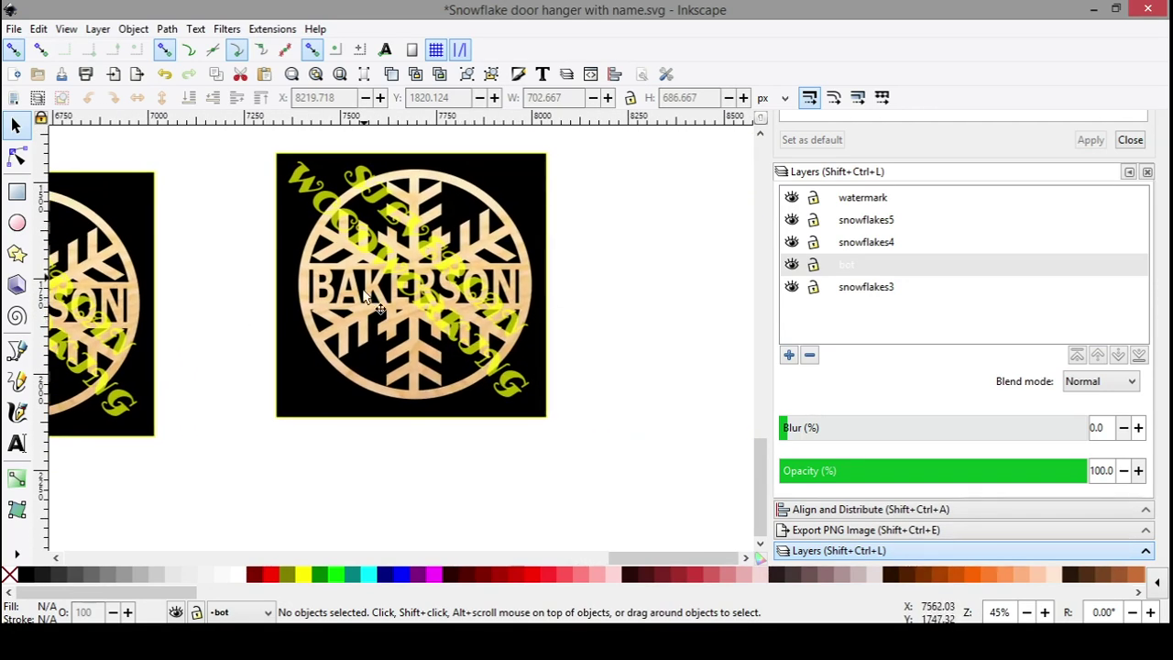
pyautogui.click(469, 240)
pyautogui.moveTo(163, 318); pyautogui.dragTo(251, 332)
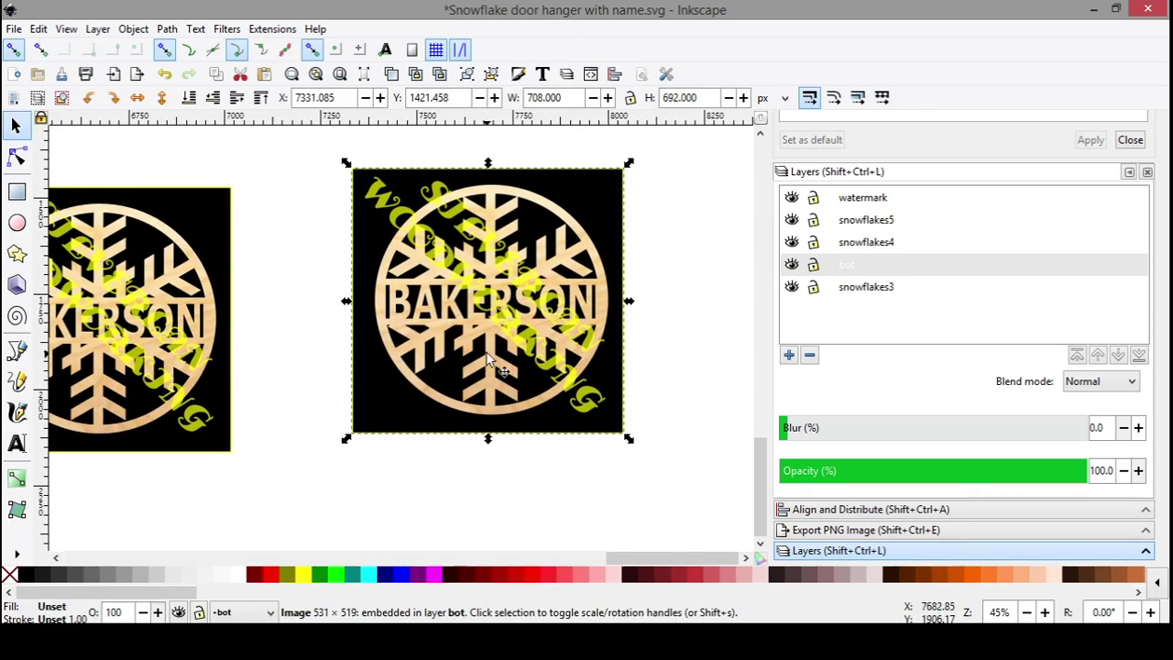
pyautogui.rightClick(485, 229)
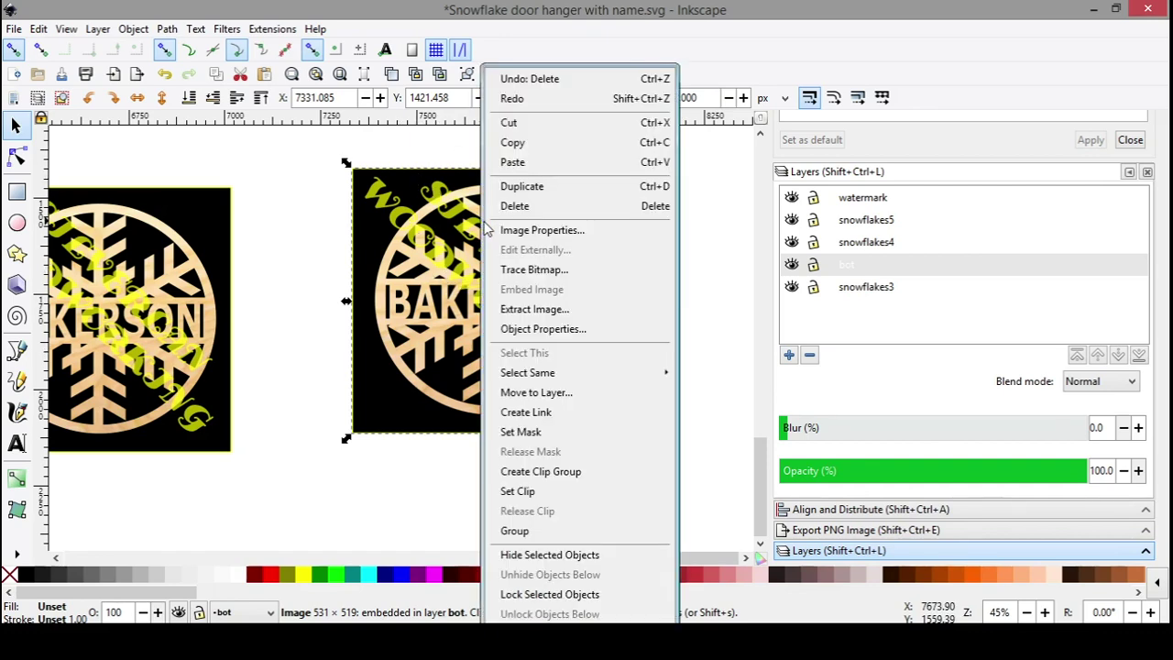
pyautogui.click(548, 273)
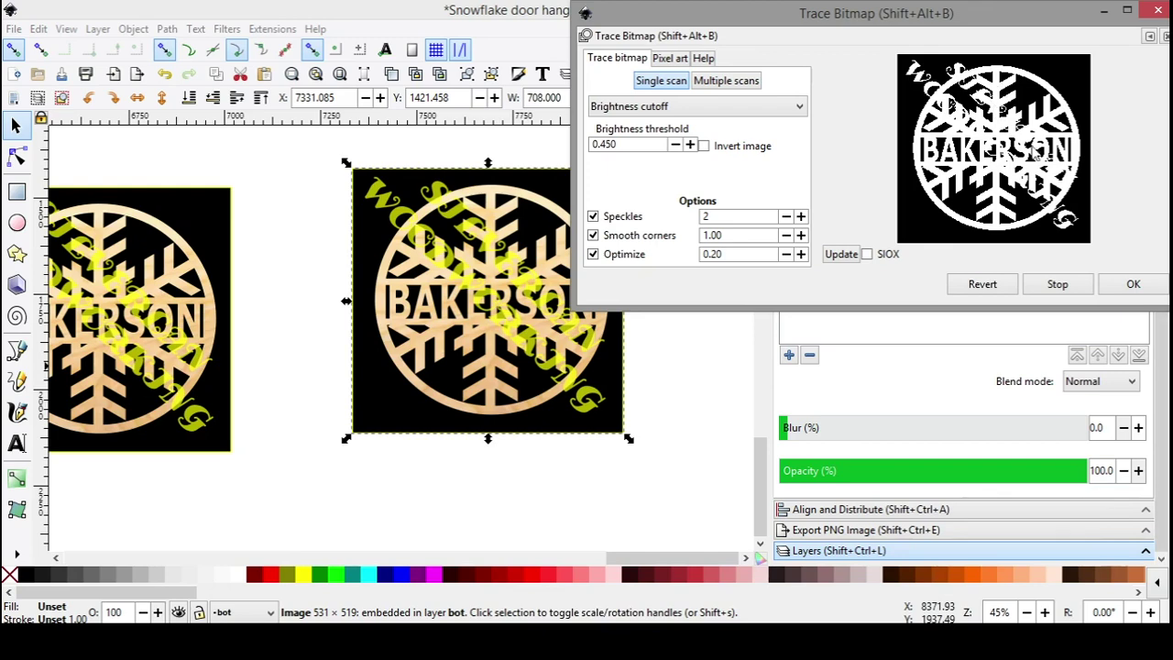
pyautogui.click(1158, 11)
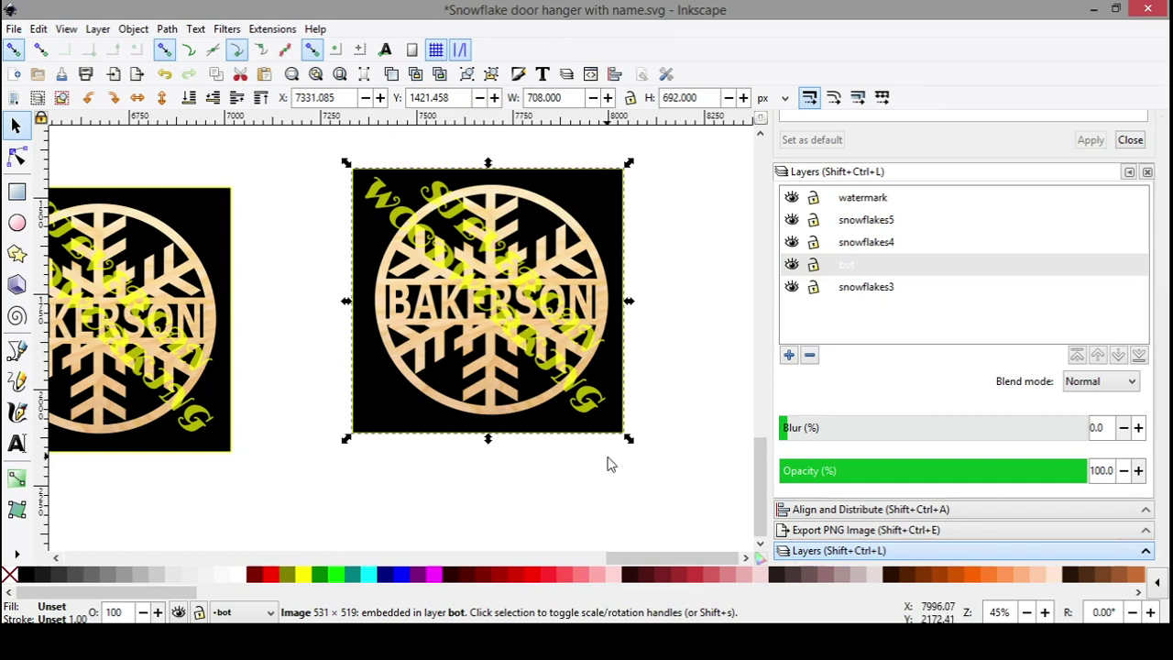
pyautogui.click(572, 498)
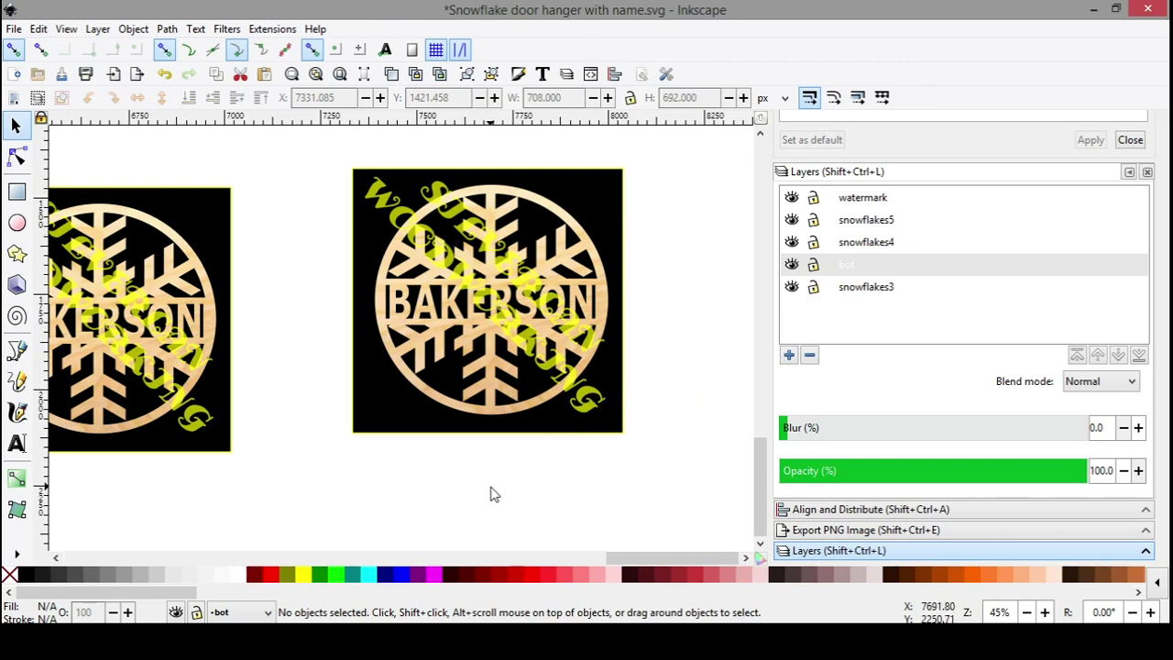
pyautogui.moveTo(490, 495); pyautogui.dragTo(459, 470)
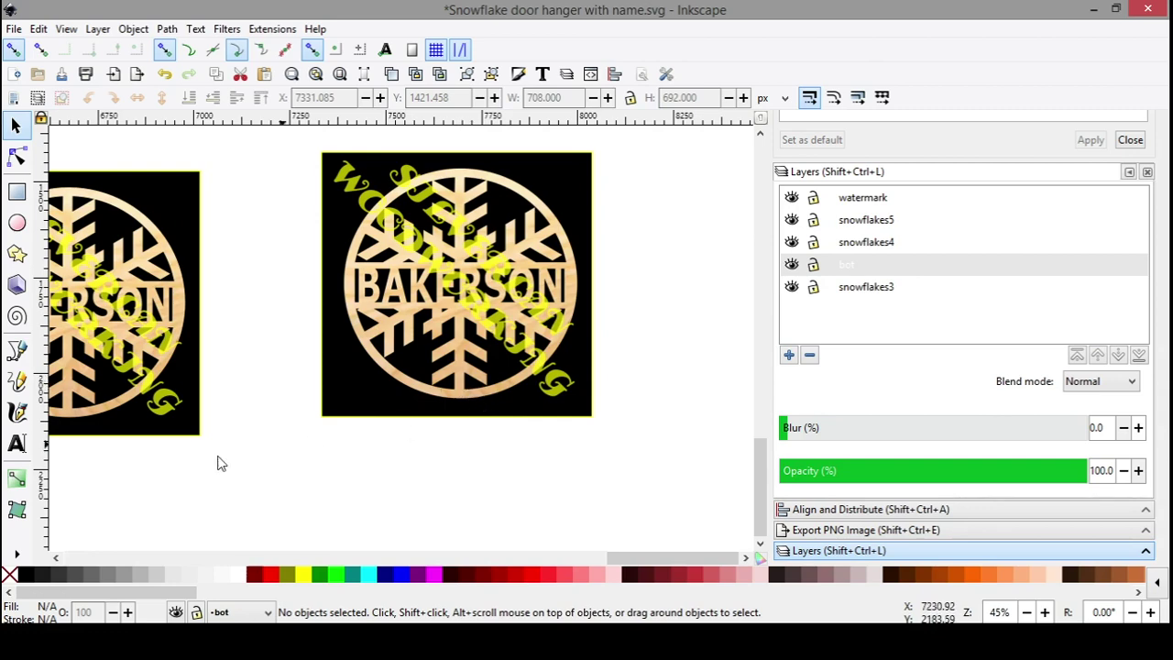
# Try hand-tracing the right-hand edges of the bottom snowflake branches on the imported image with straight Bezier segments, then discard the unfinished path
pyautogui.click(17, 412)
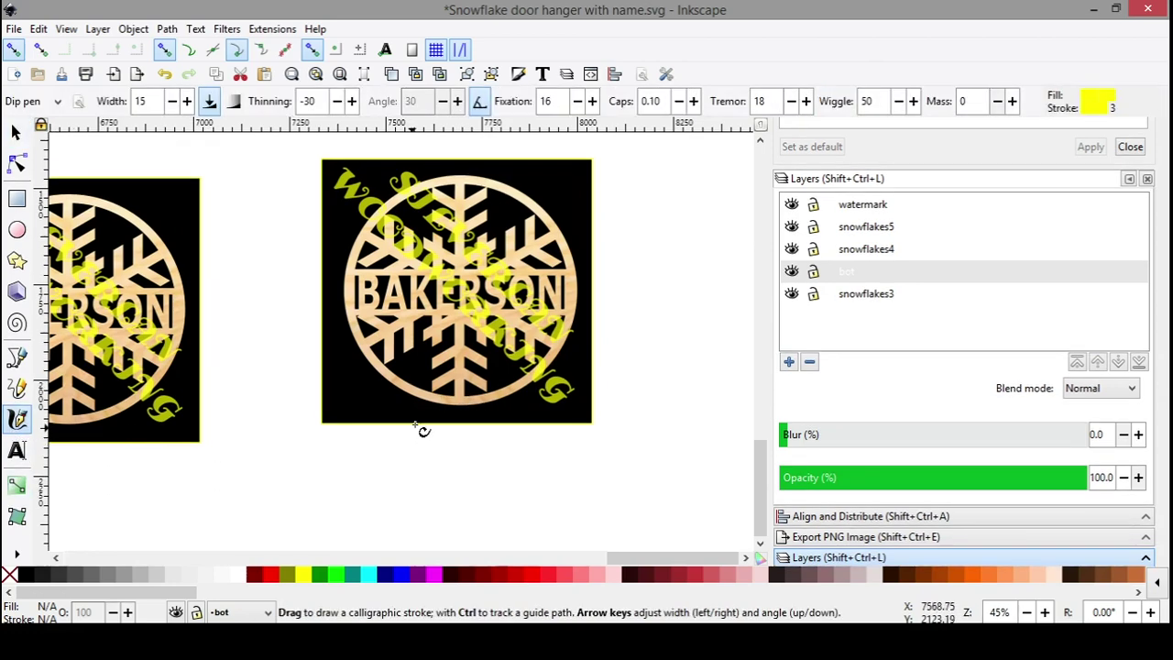
pyautogui.scroll(4, 503, 417)
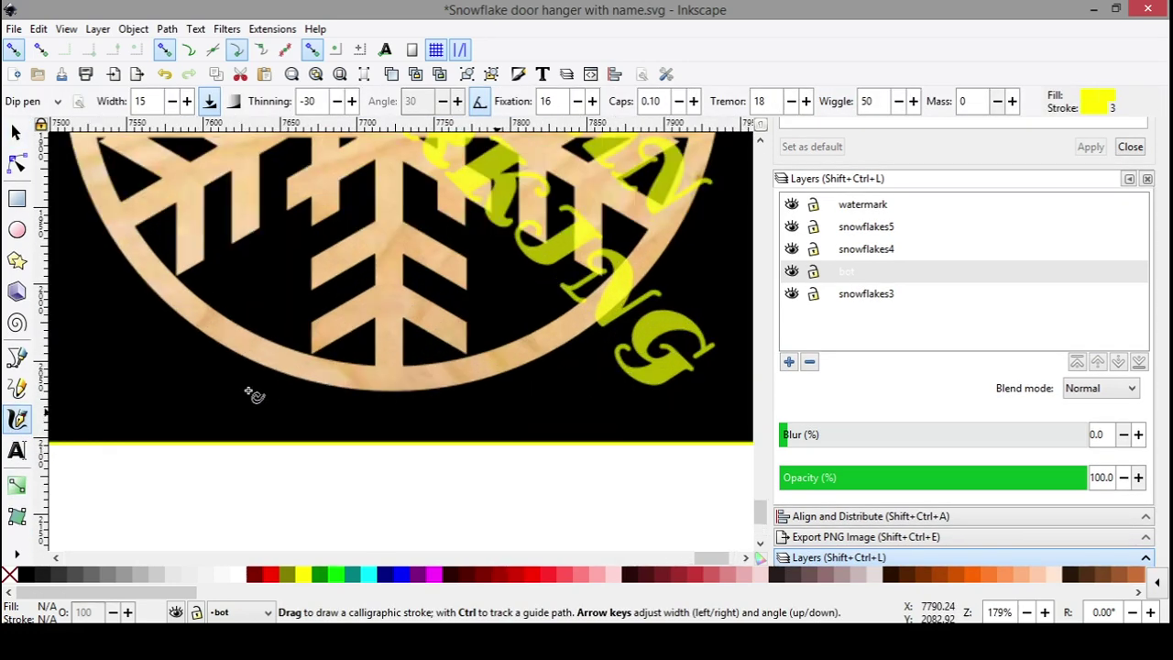
pyautogui.click(17, 358)
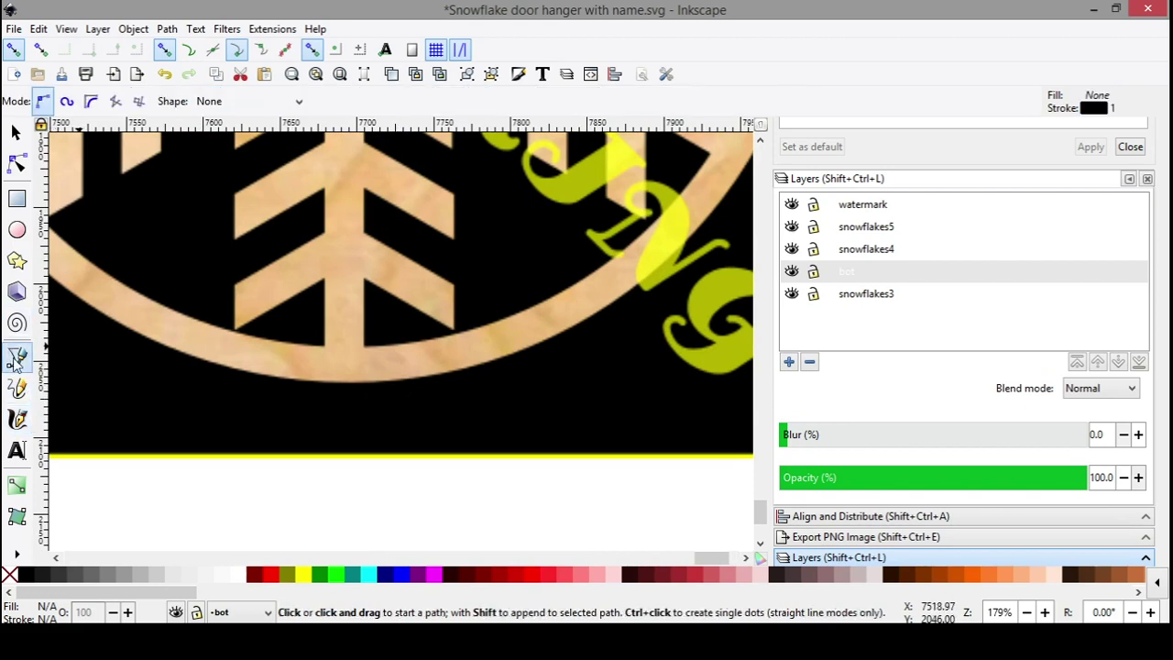
pyautogui.click(364, 349)
pyautogui.click(363, 281)
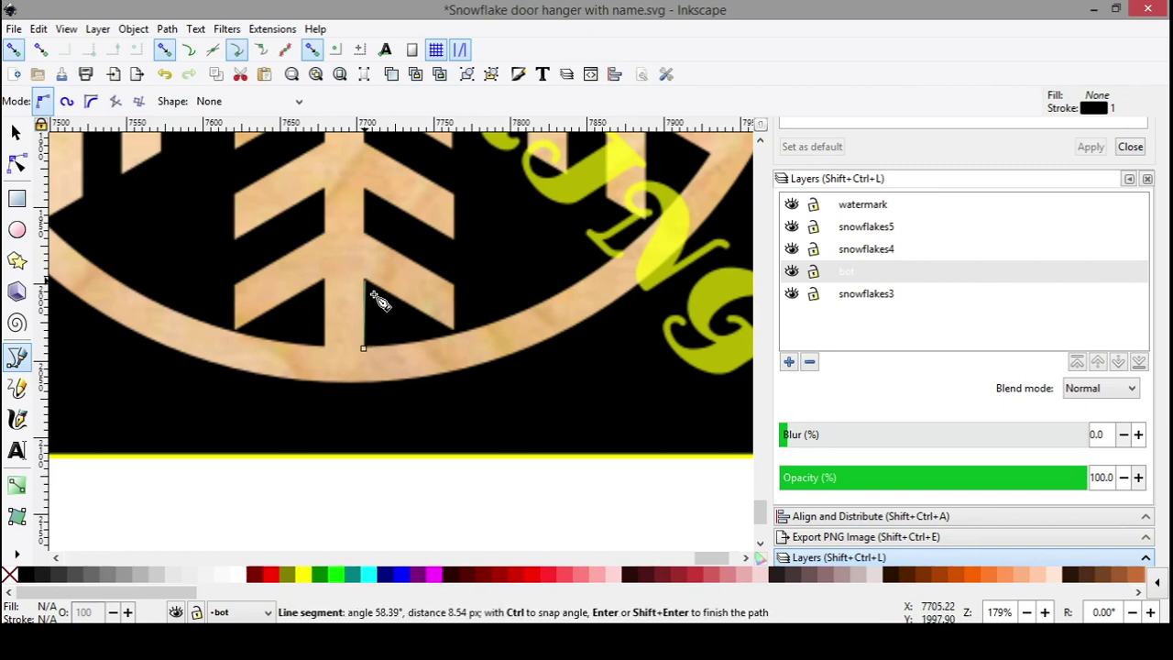
pyautogui.click(453, 330)
pyautogui.click(453, 283)
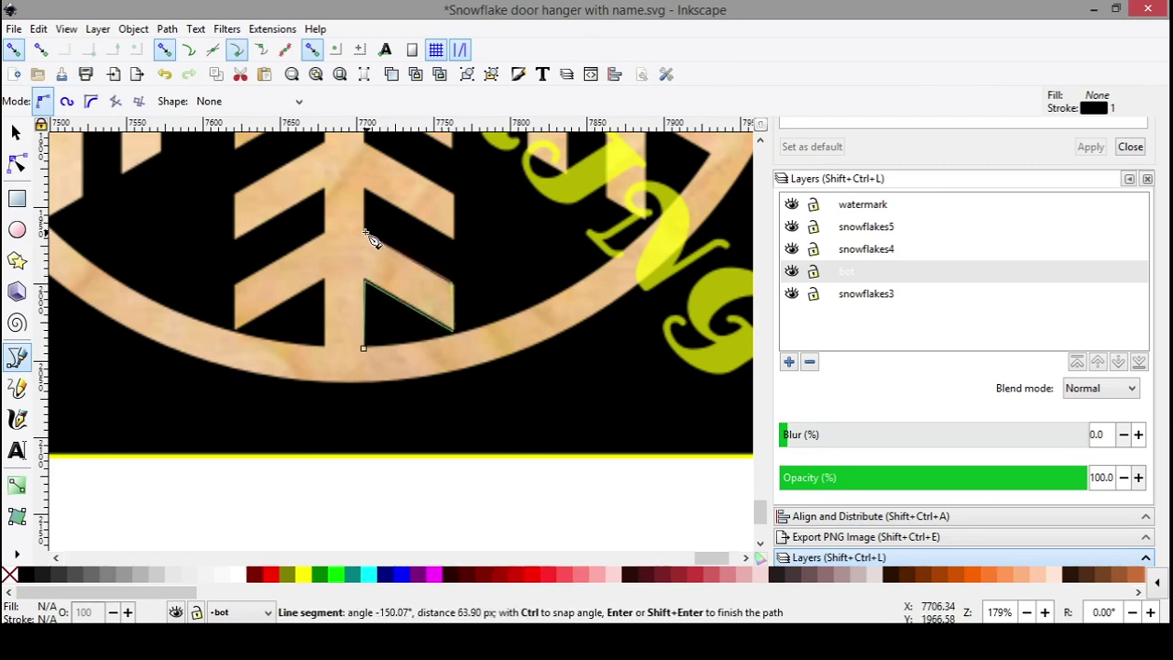
pyautogui.click(364, 231)
pyautogui.click(364, 190)
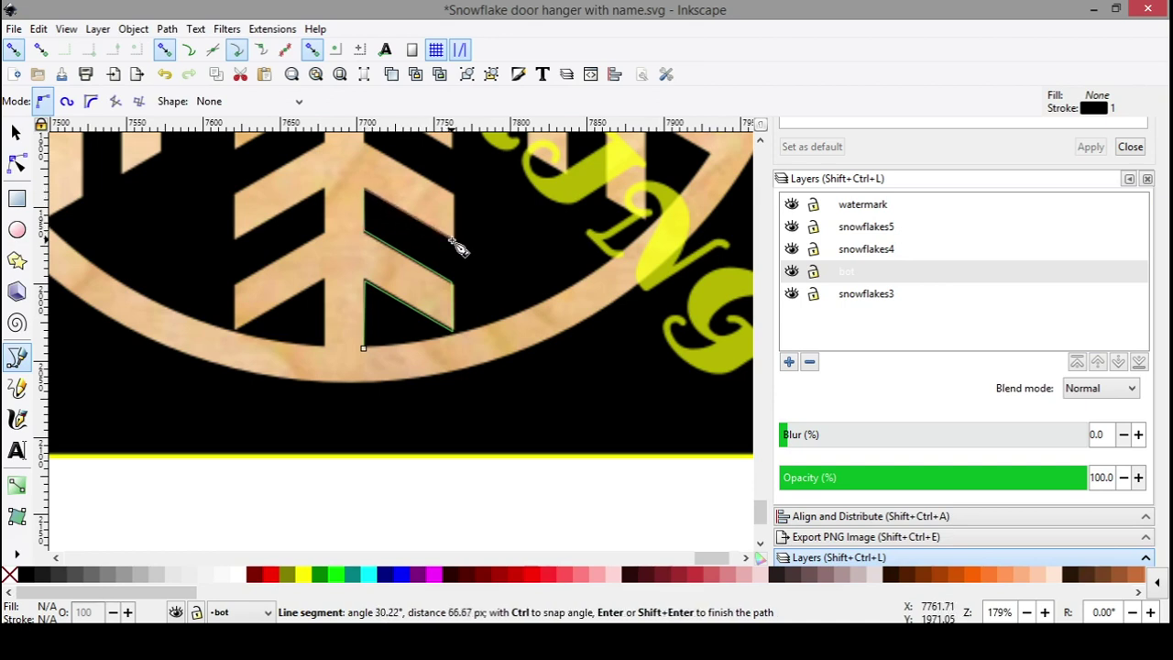
pyautogui.click(453, 241)
pyautogui.click(453, 196)
pyautogui.click(361, 143)
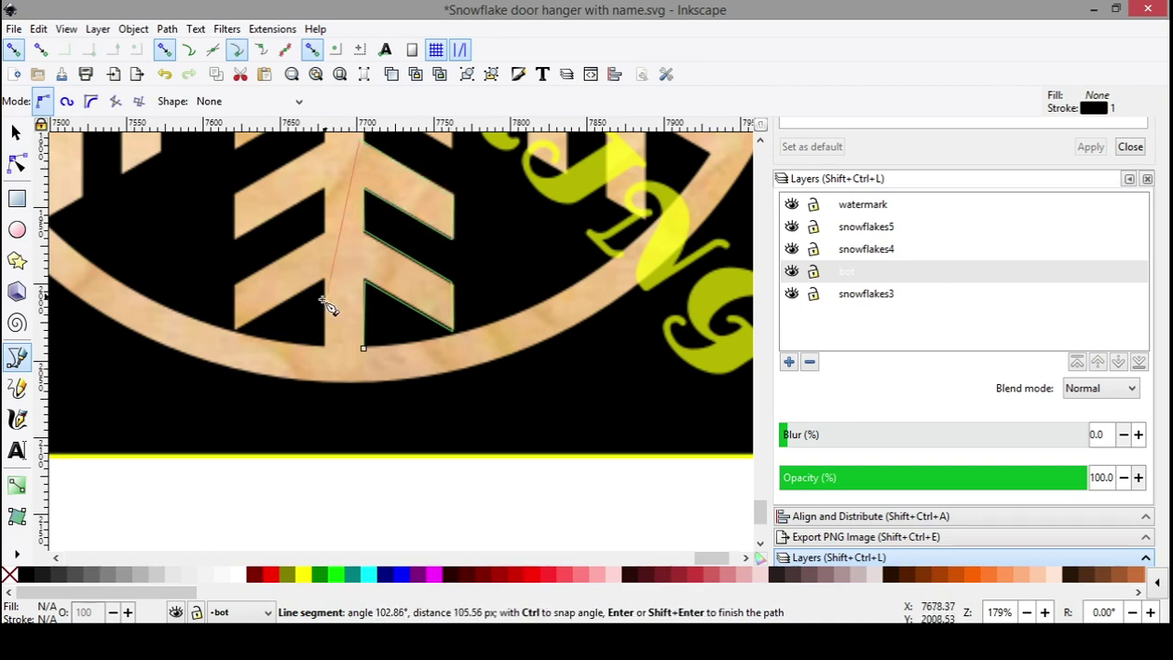
pyautogui.press('Escape')
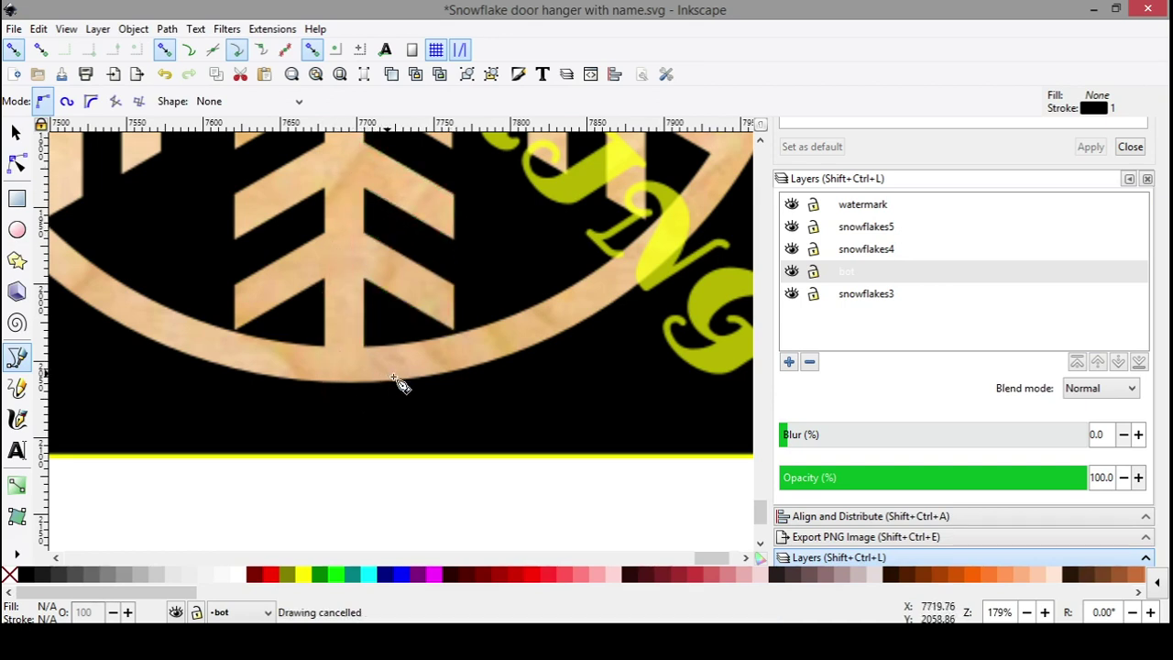
pyautogui.scroll(-4, 483, 404)
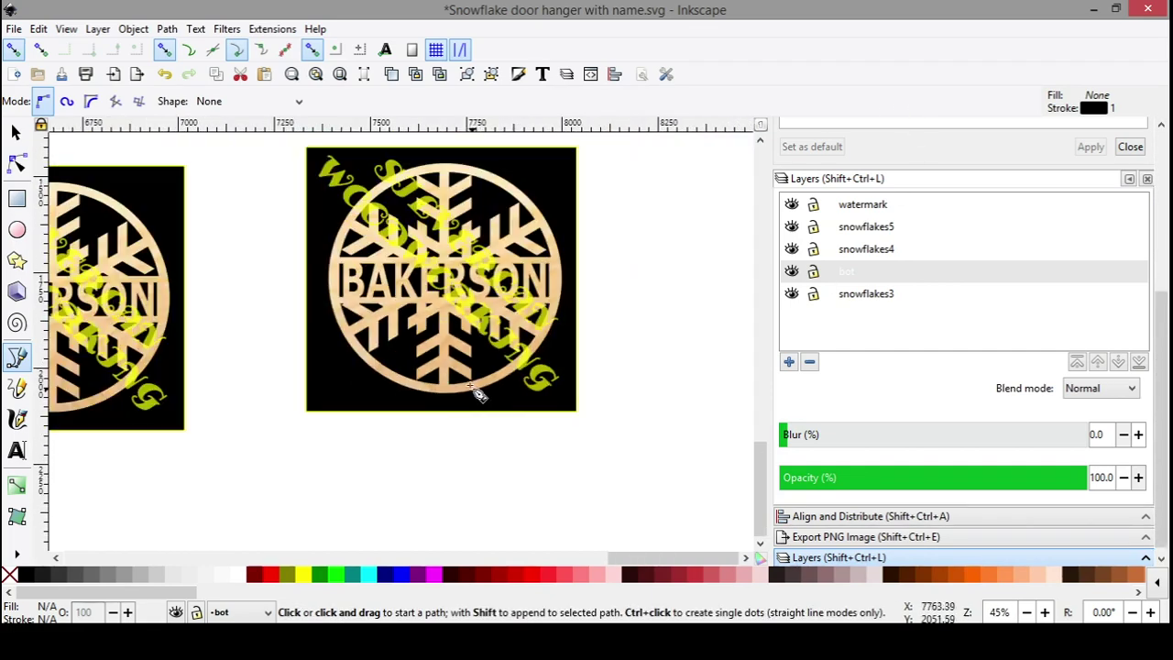
pyautogui.moveTo(607, 317); pyautogui.dragTo(629, 437)
pyautogui.moveTo(650, 394); pyautogui.dragTo(628, 327)
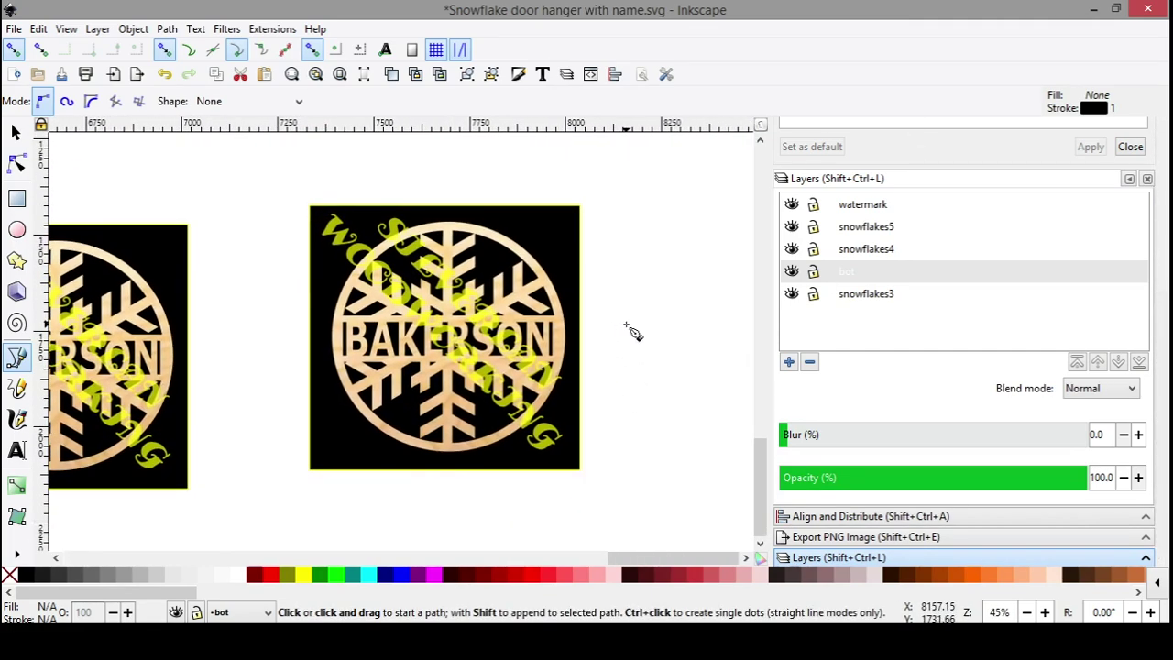